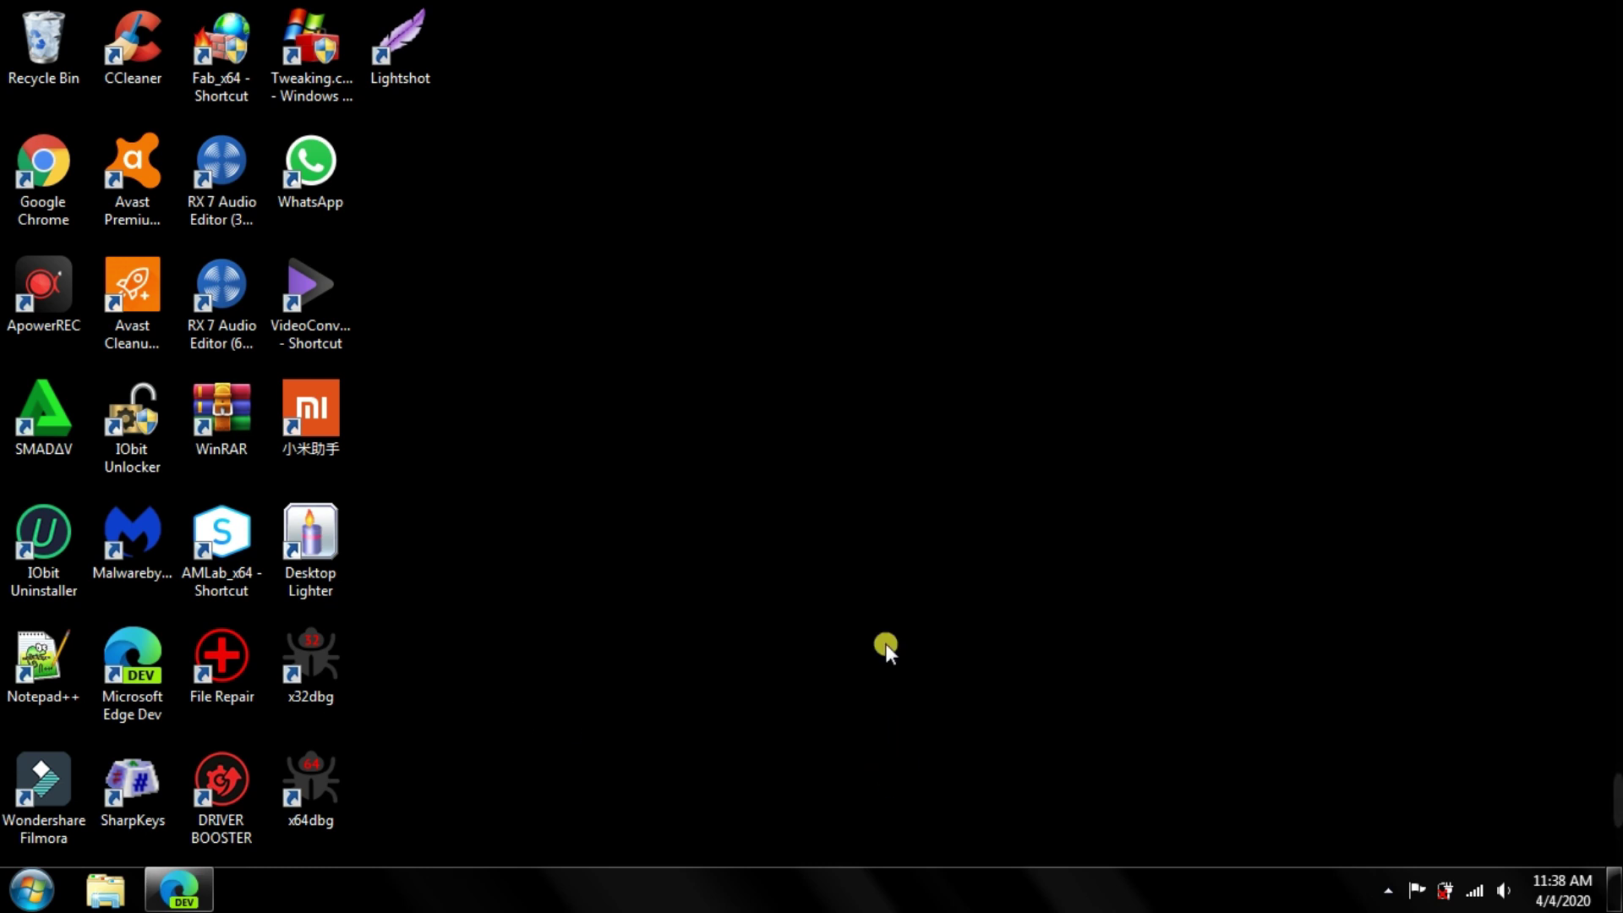
- Move the SharpKeys shortcut away from the other icons to an empty area in the middle of the desktop
left_click_drag(154, 769, 854, 514)
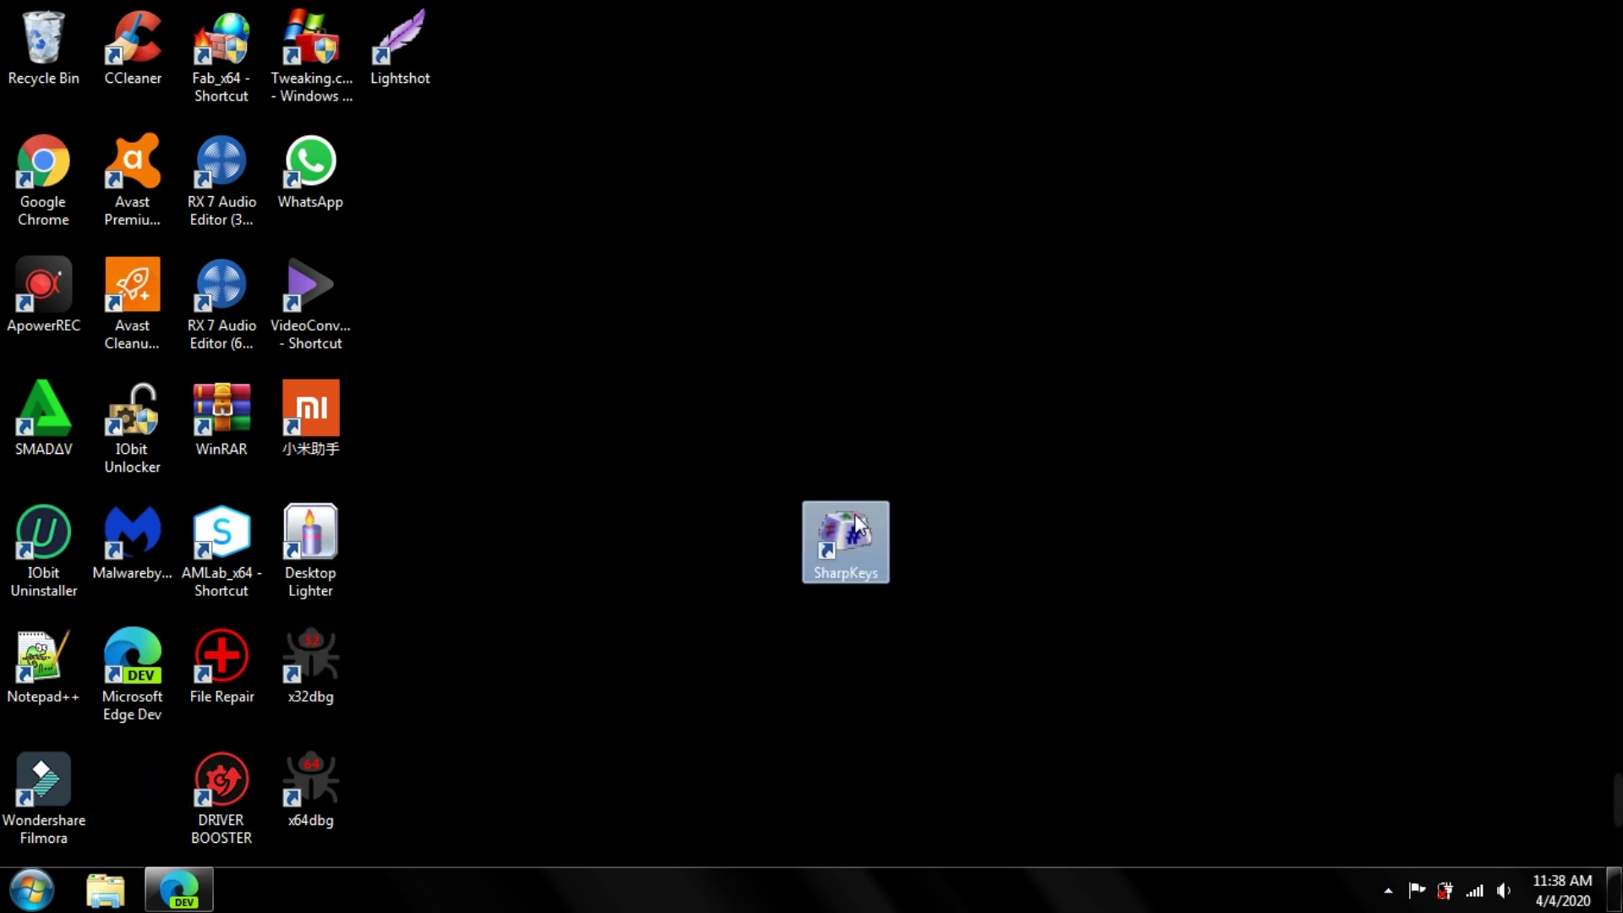
left_click(853, 624)
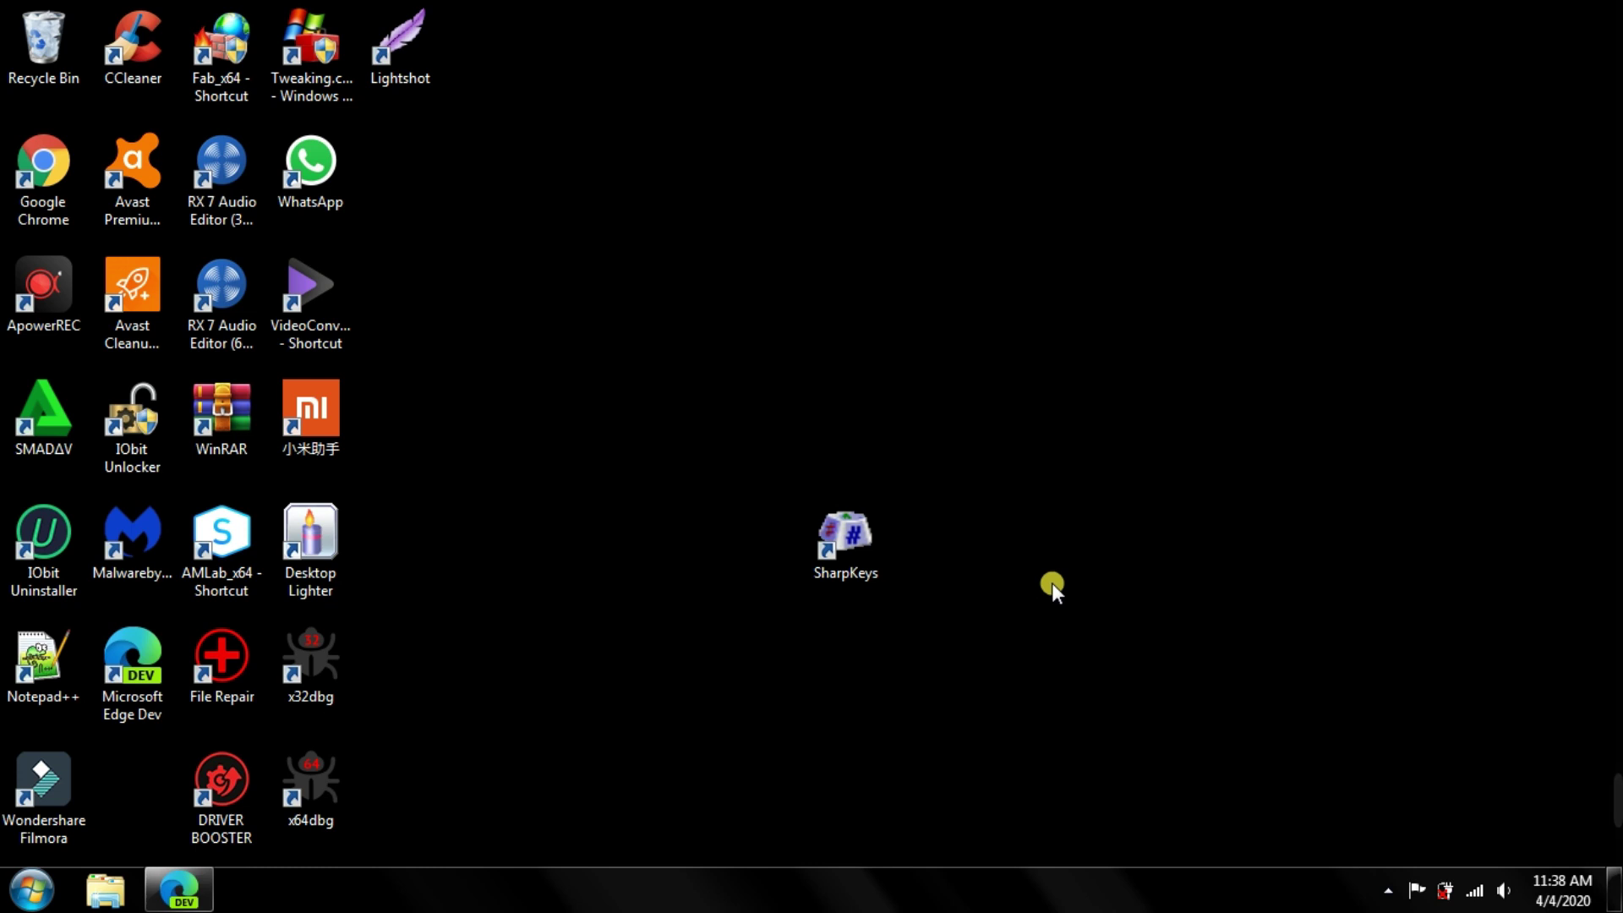
left_click_drag(847, 537, 757, 508)
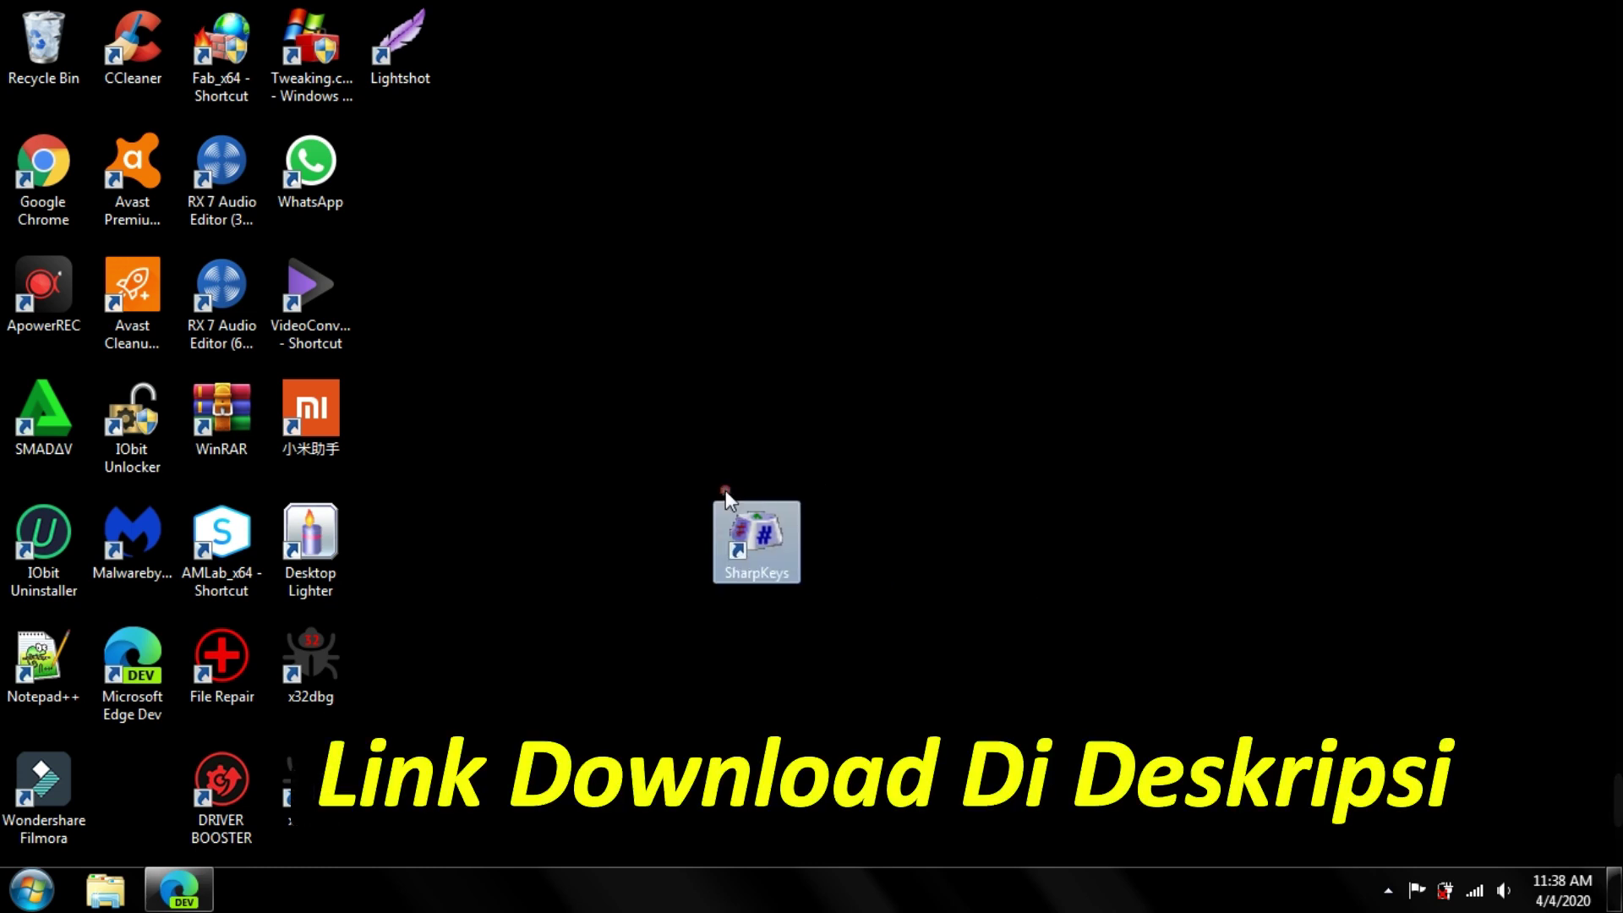
left_click(667, 589)
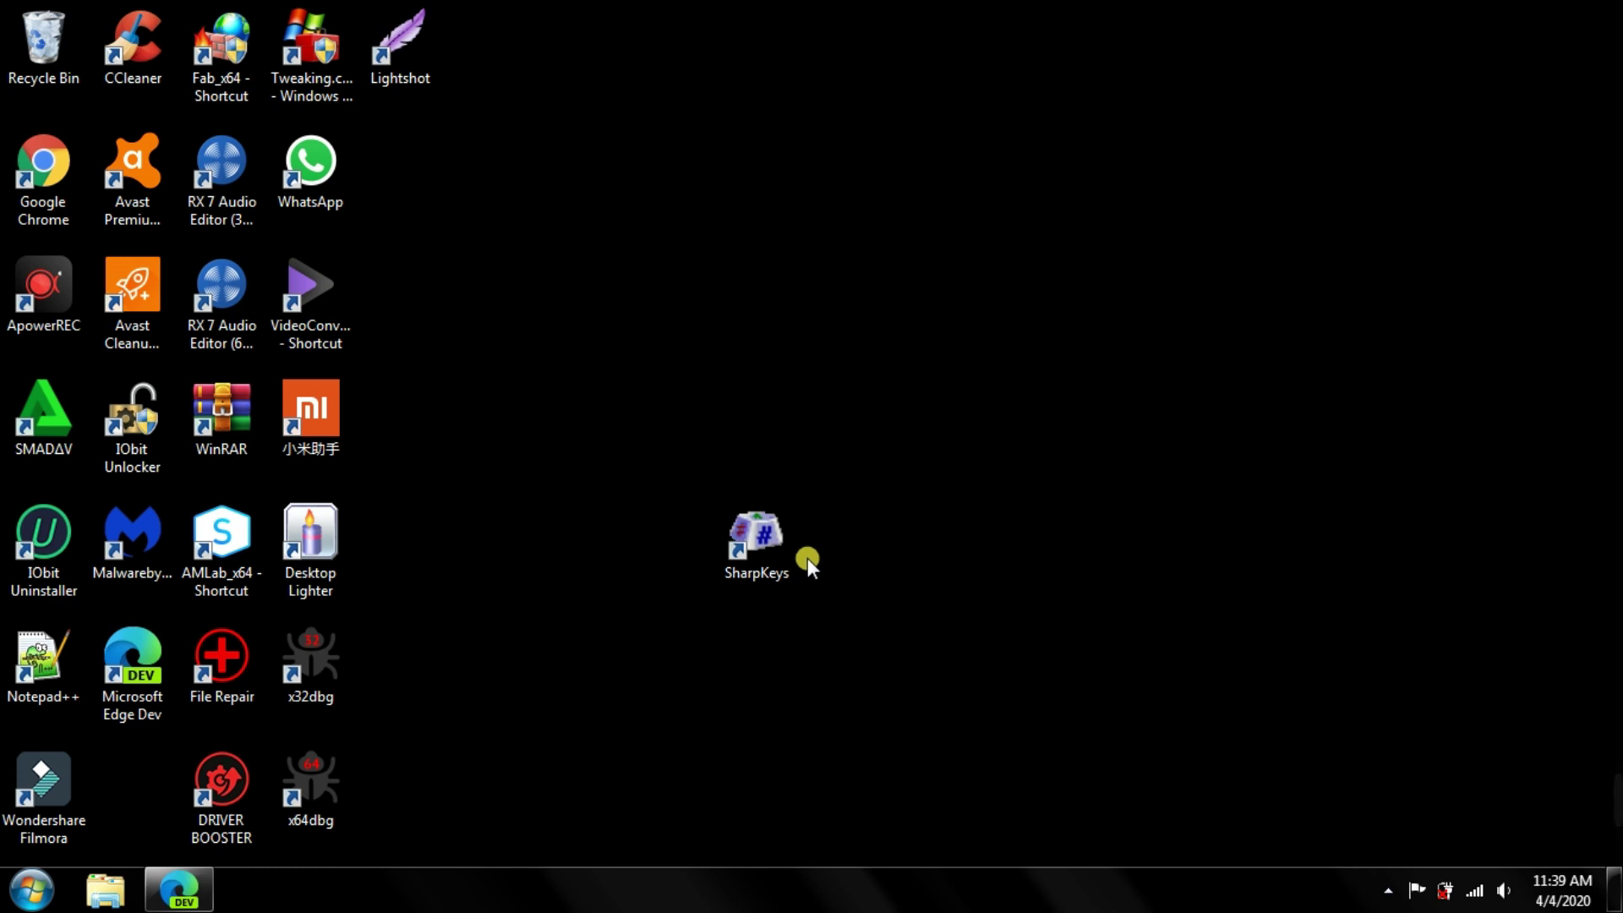
- Launch SharpKeys, reposition its window on the desktop and deselect the highlighted key mapping
double_click(761, 541)
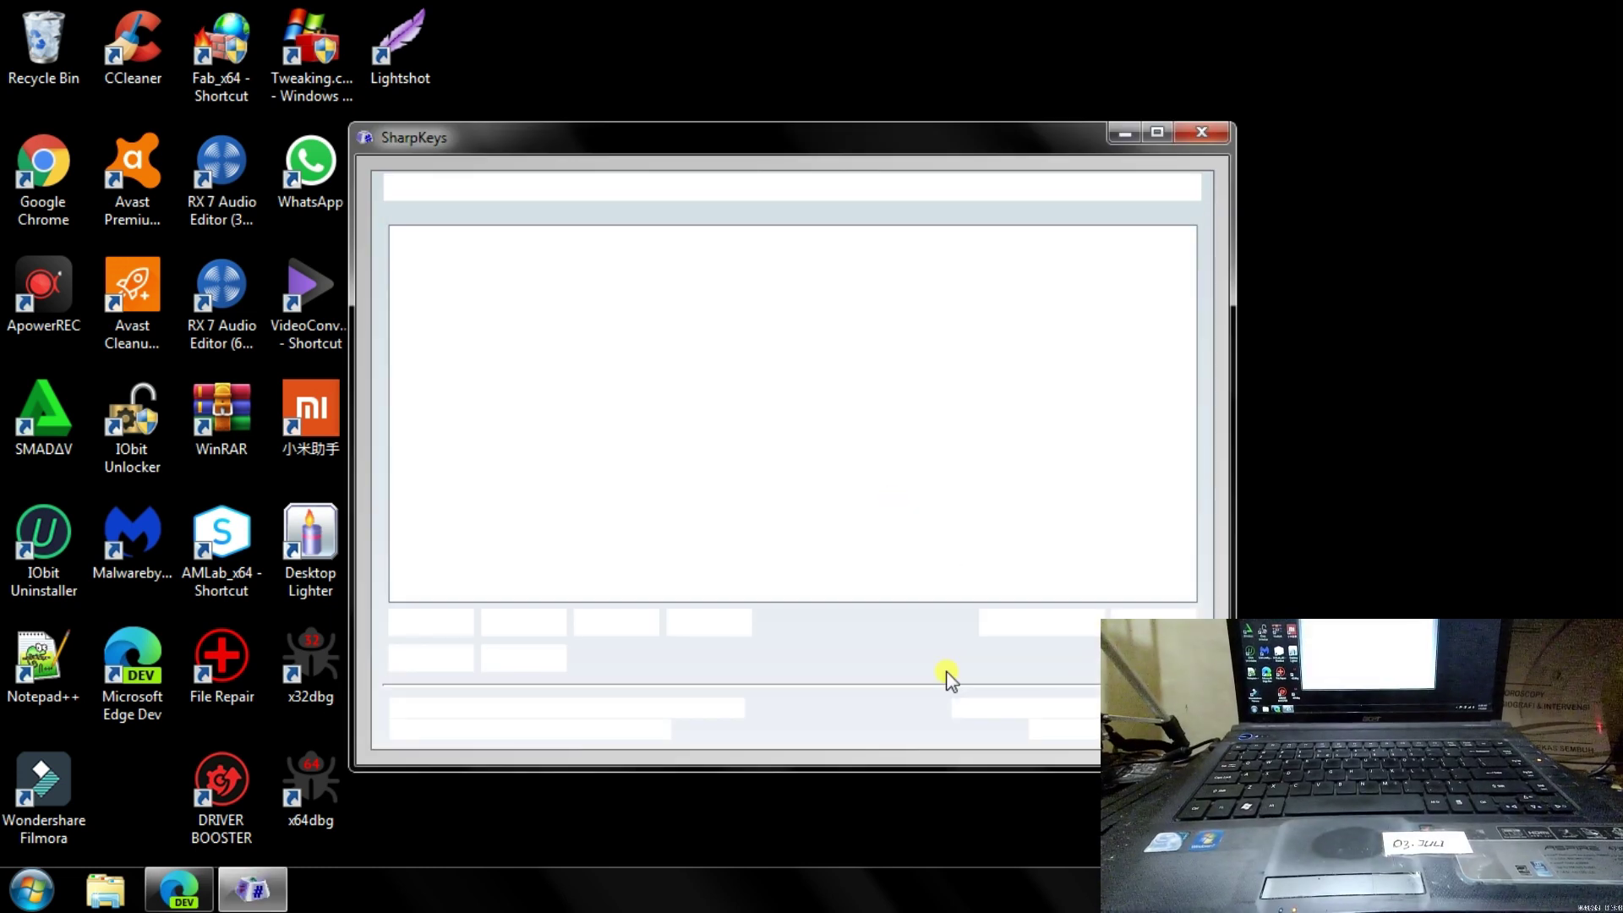
left_click_drag(946, 147, 1042, 113)
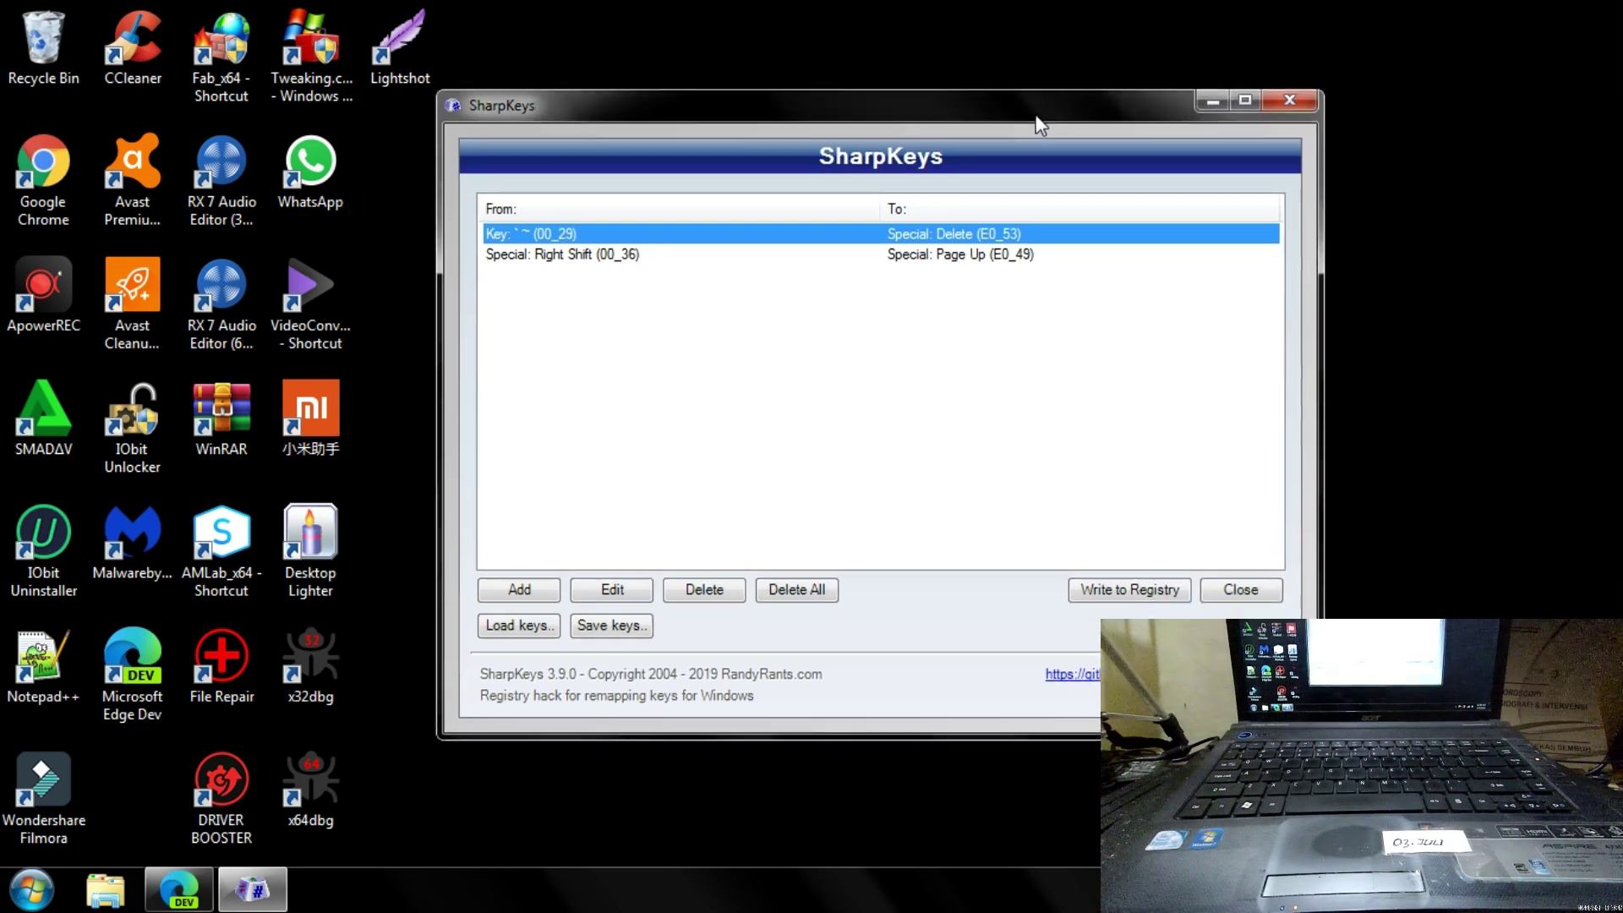
left_click(913, 305)
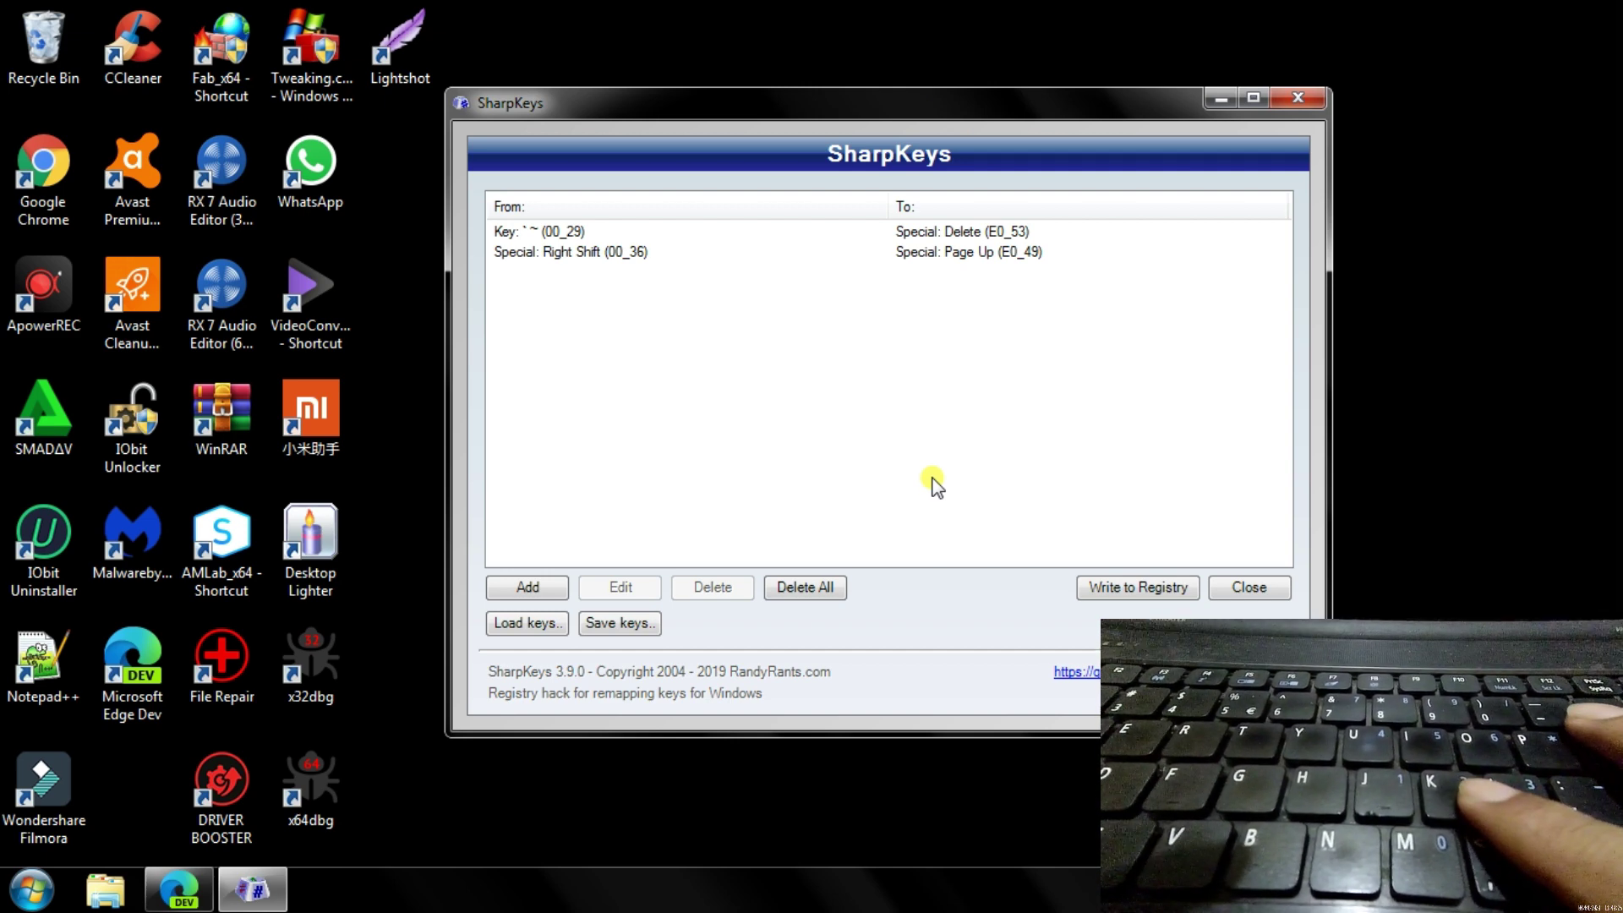
- Switch to Microsoft Edge Dev, load keyboardchecker.com to view the online keyboard tester, and close the browser
left_click(178, 889)
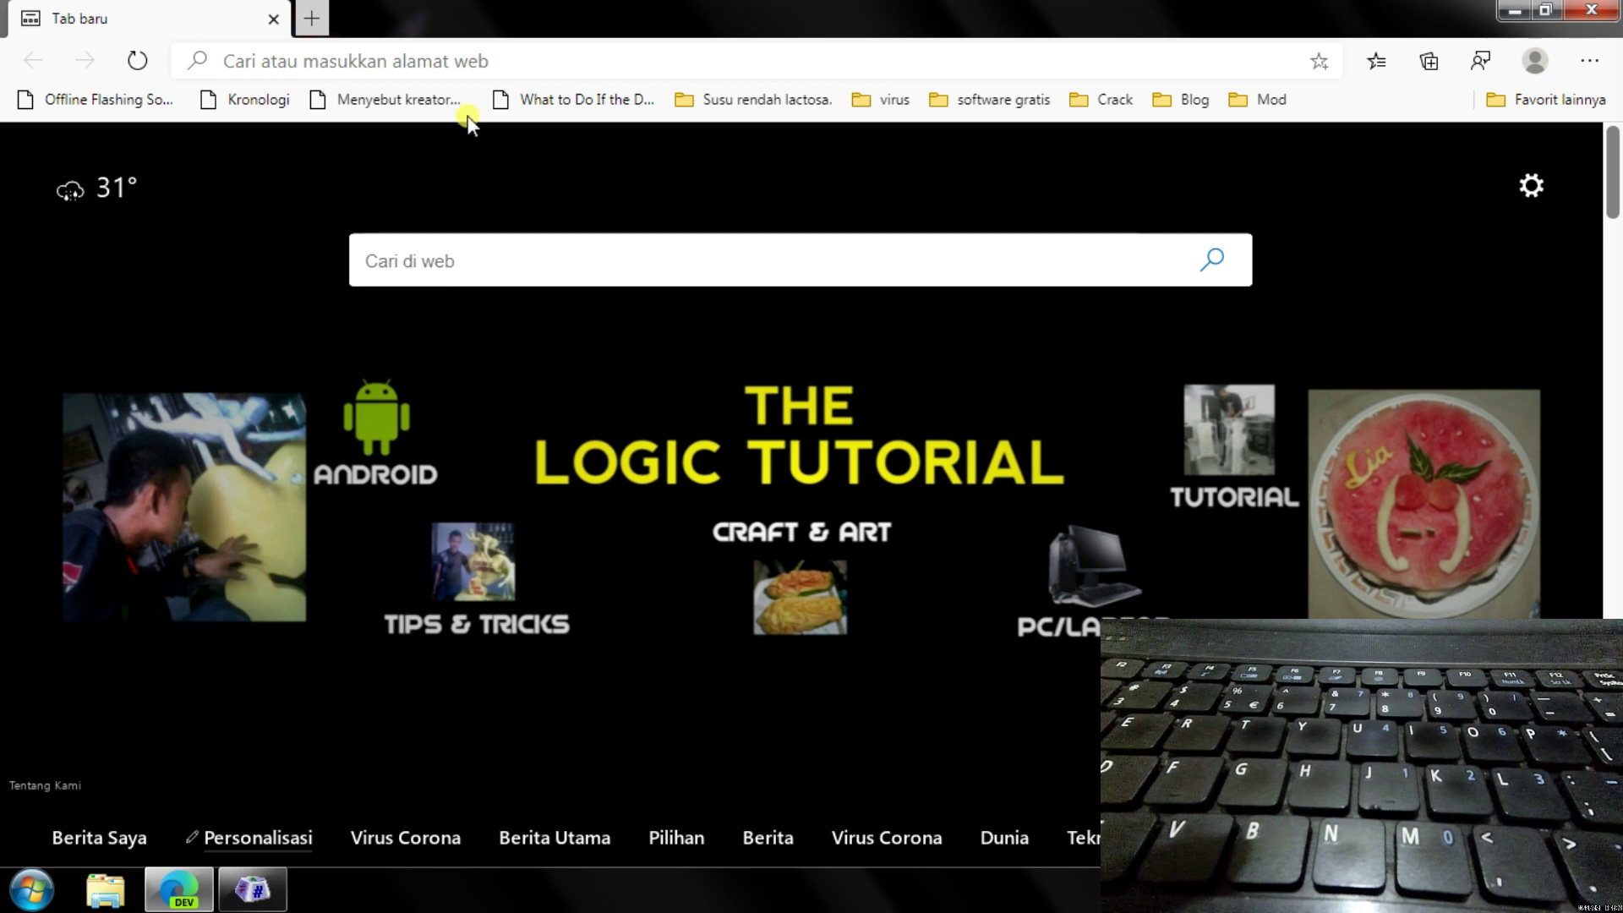
left_click(314, 19)
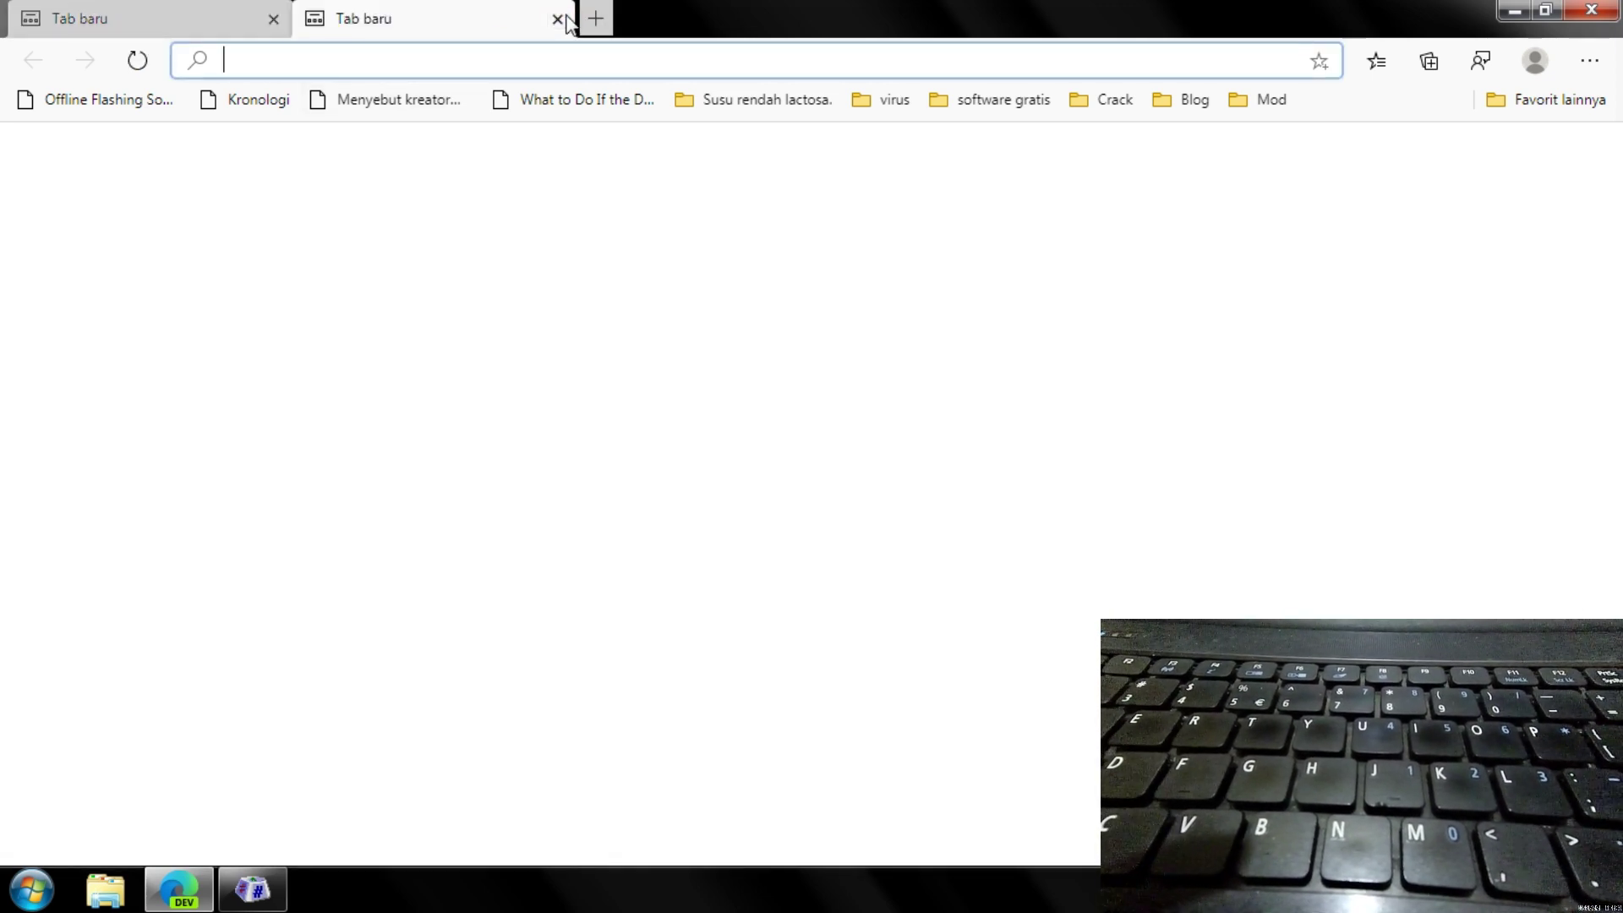
left_click(557, 19)
left_click(505, 61)
type("keyboardchecker.com")
key("Return")
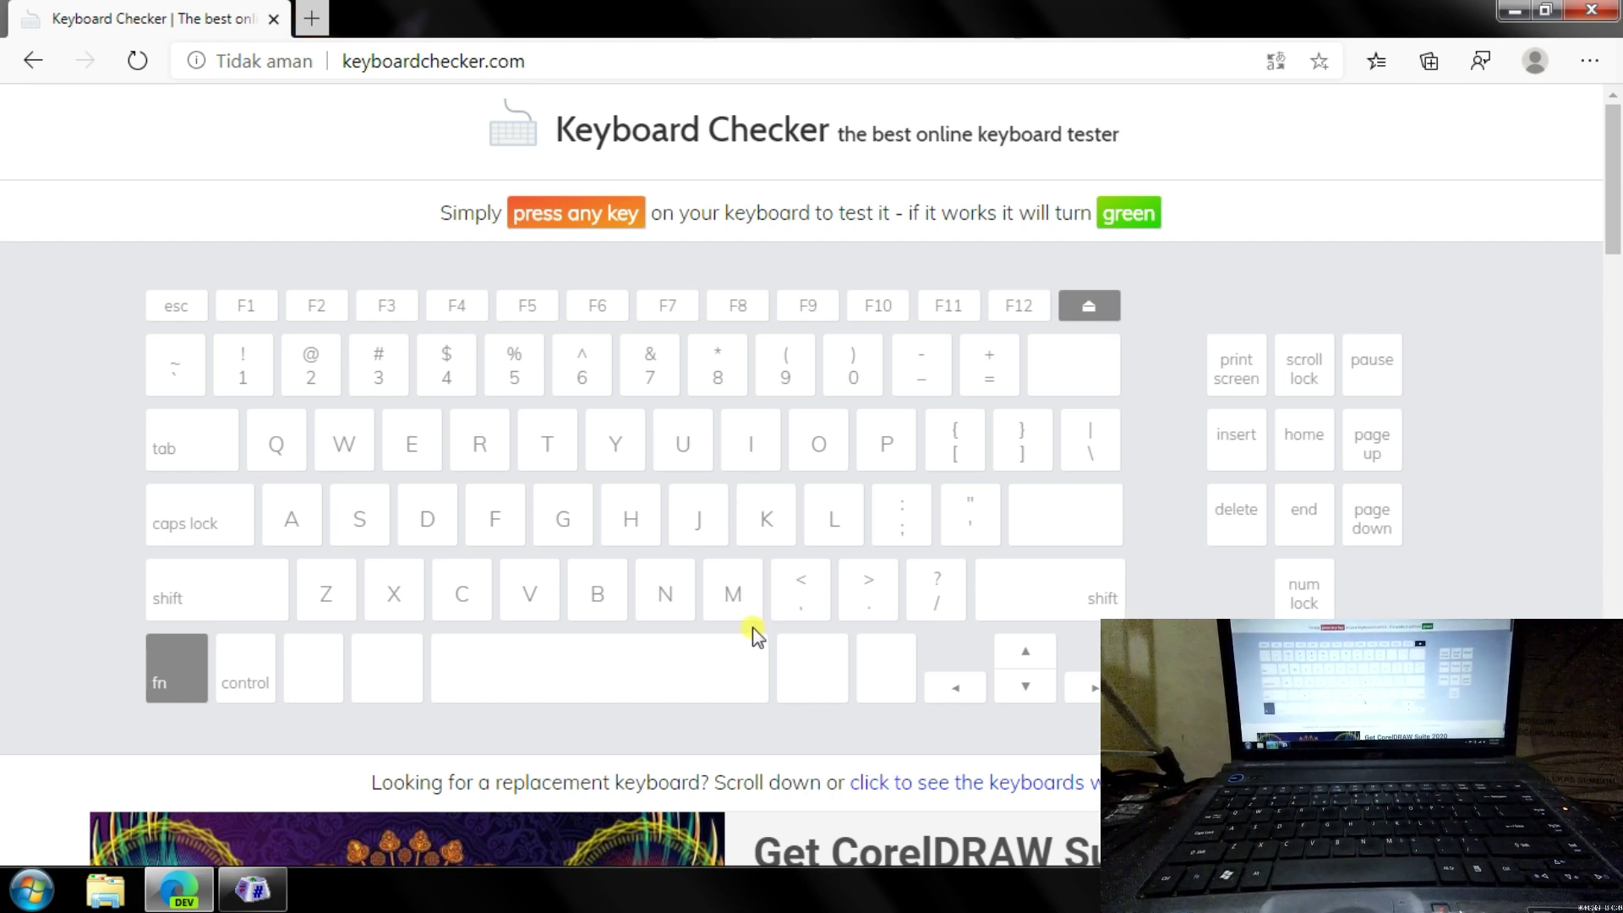
left_click(1591, 10)
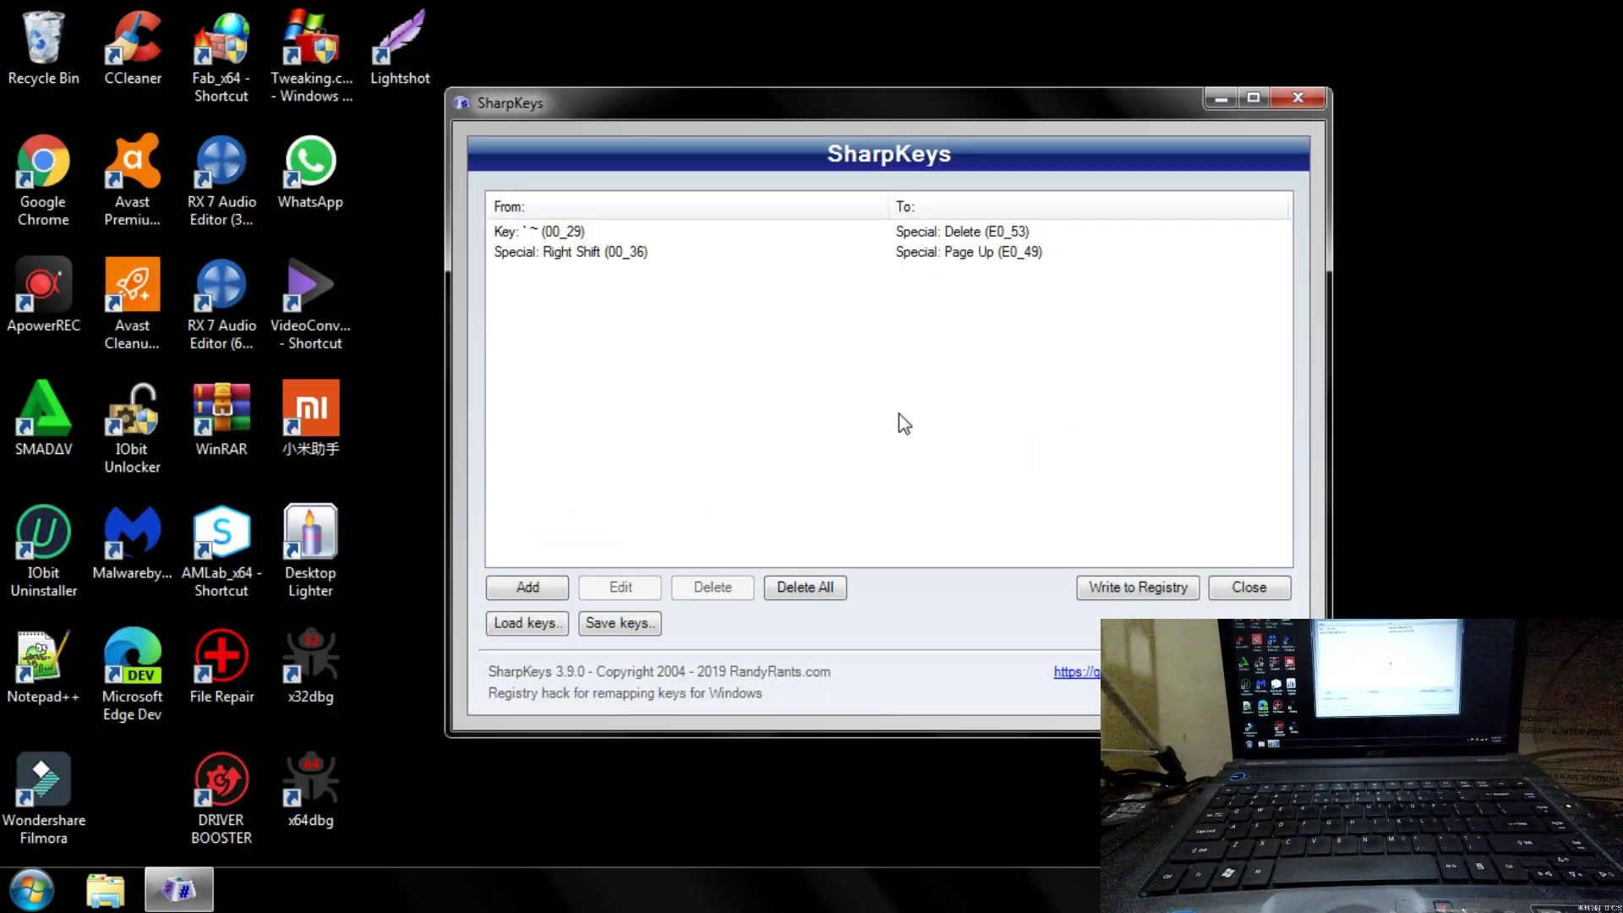
- Start a new key mapping in SharpKeys and set Key: K (00_25) as the key to map from
mouse_move(881, 103)
left_mouse_down()
mouse_move(857, 90)
mouse_move(900, 107)
left_mouse_up()
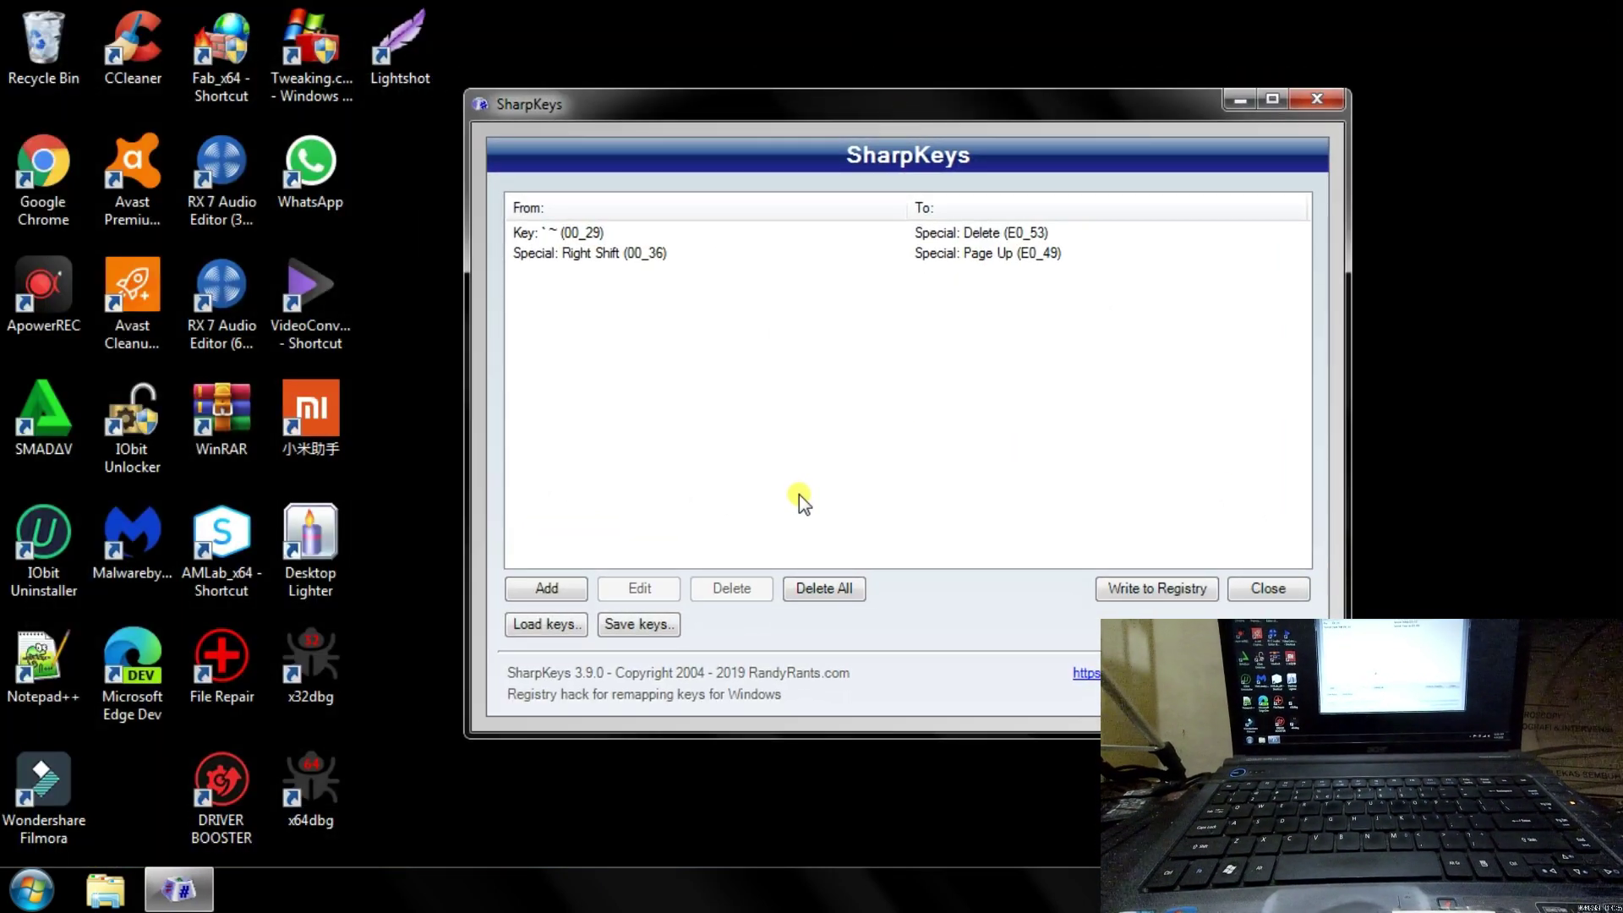
left_click(561, 590)
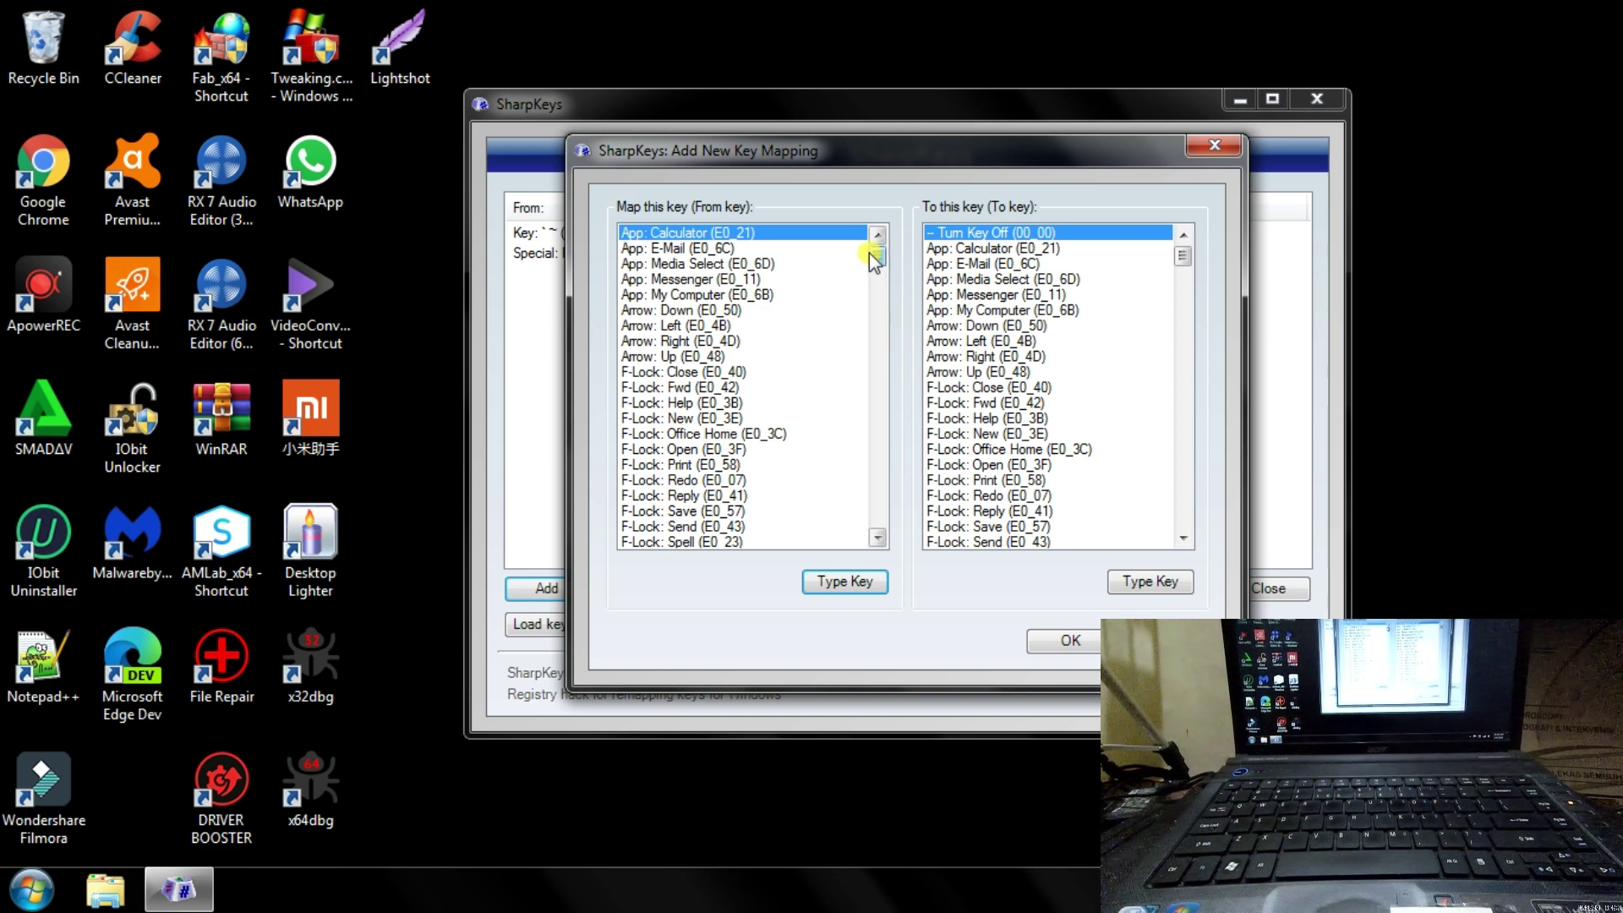
mouse_move(877, 259)
left_mouse_down()
mouse_move(875, 434)
mouse_move(877, 264)
left_mouse_up()
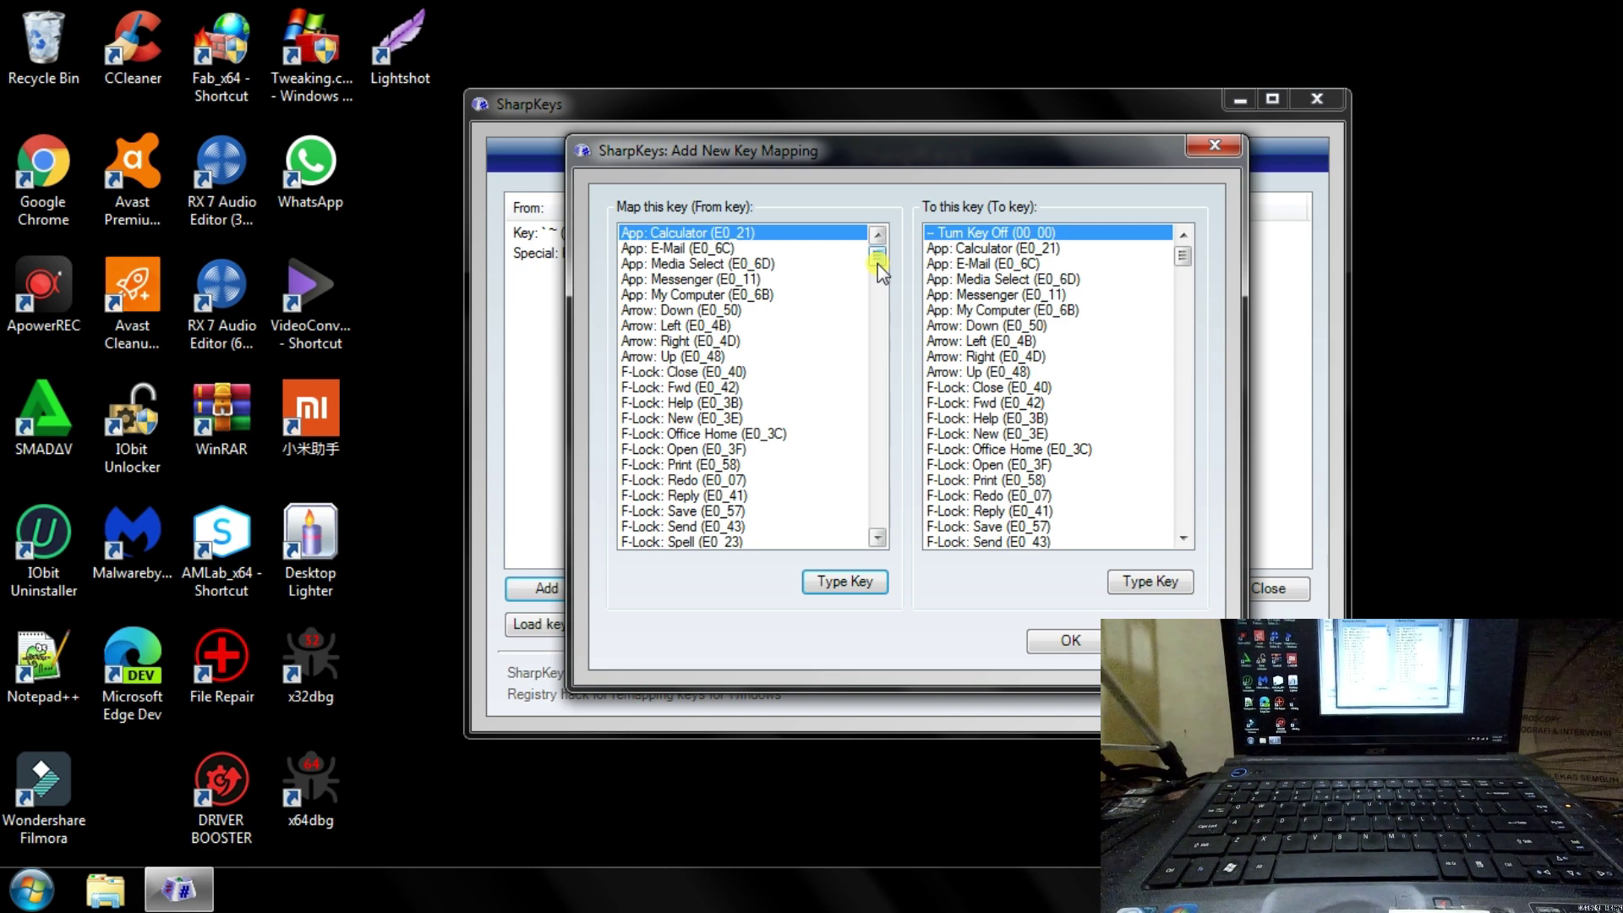
left_click_drag(878, 264, 895, 354)
scroll(744, 381, "up", 3)
left_click(637, 295)
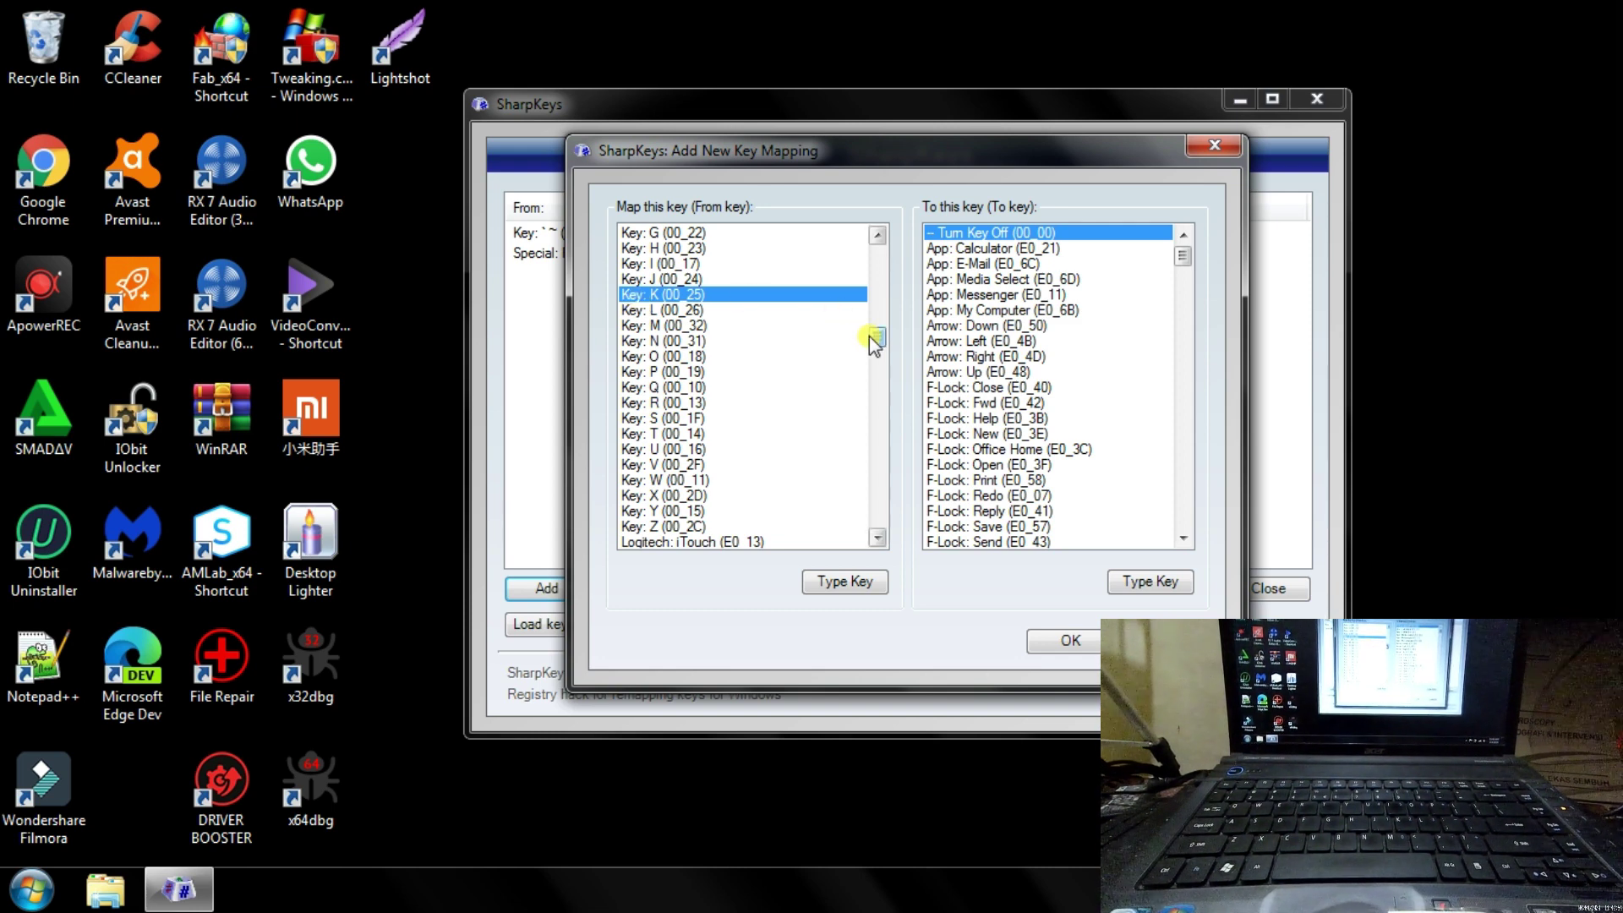
left_click_drag(876, 337, 877, 244)
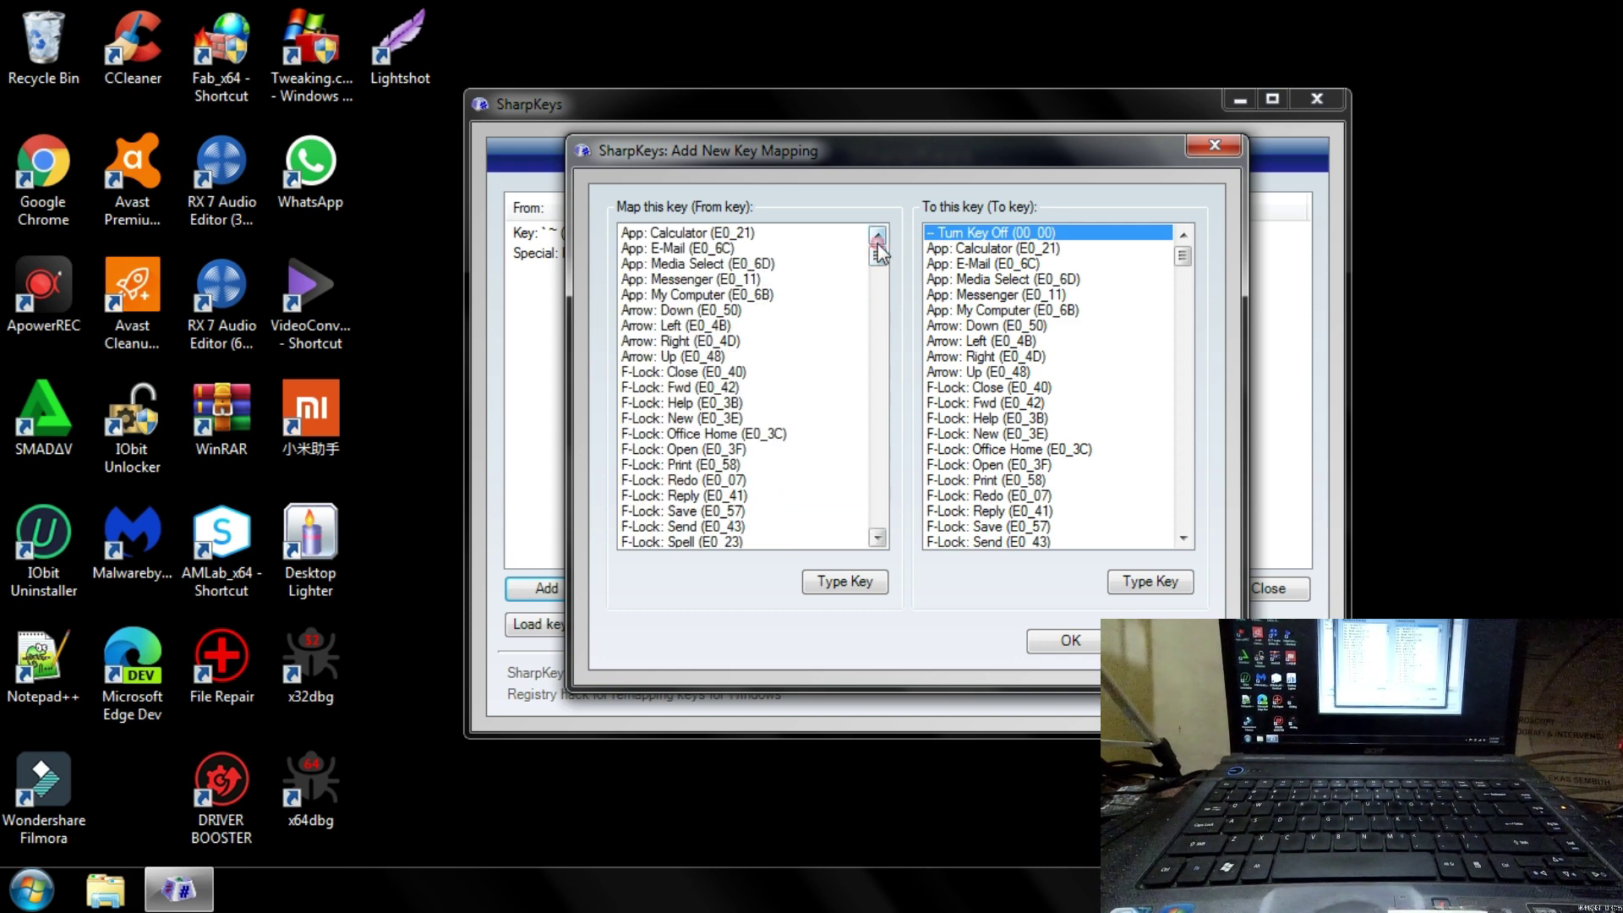
left_click(844, 583)
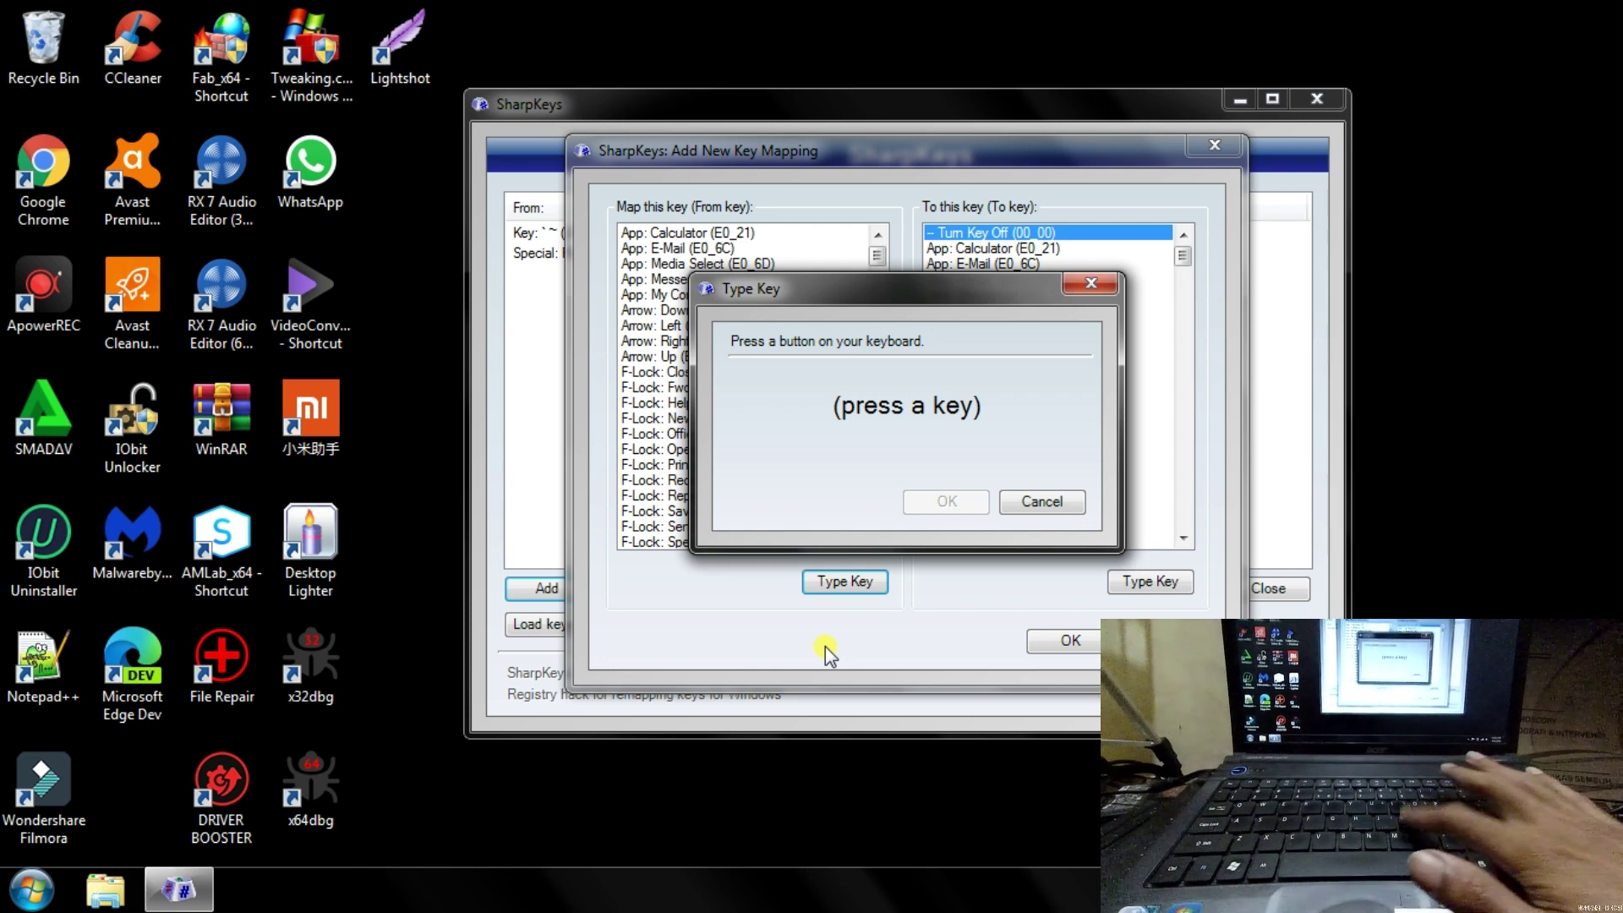
key("k")
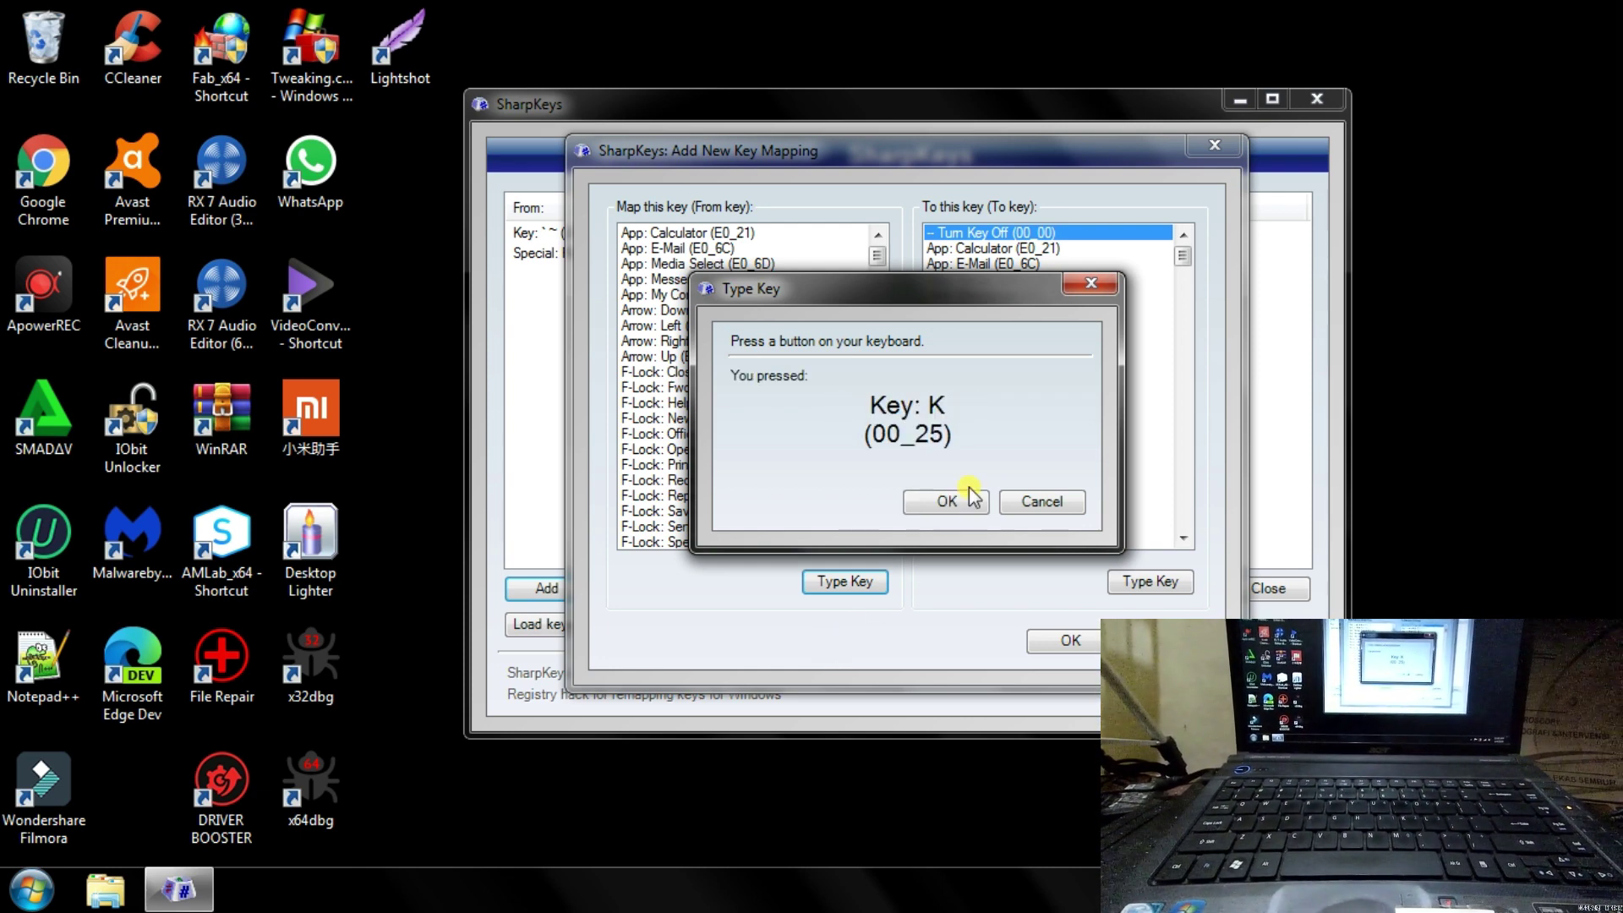
left_click(950, 510)
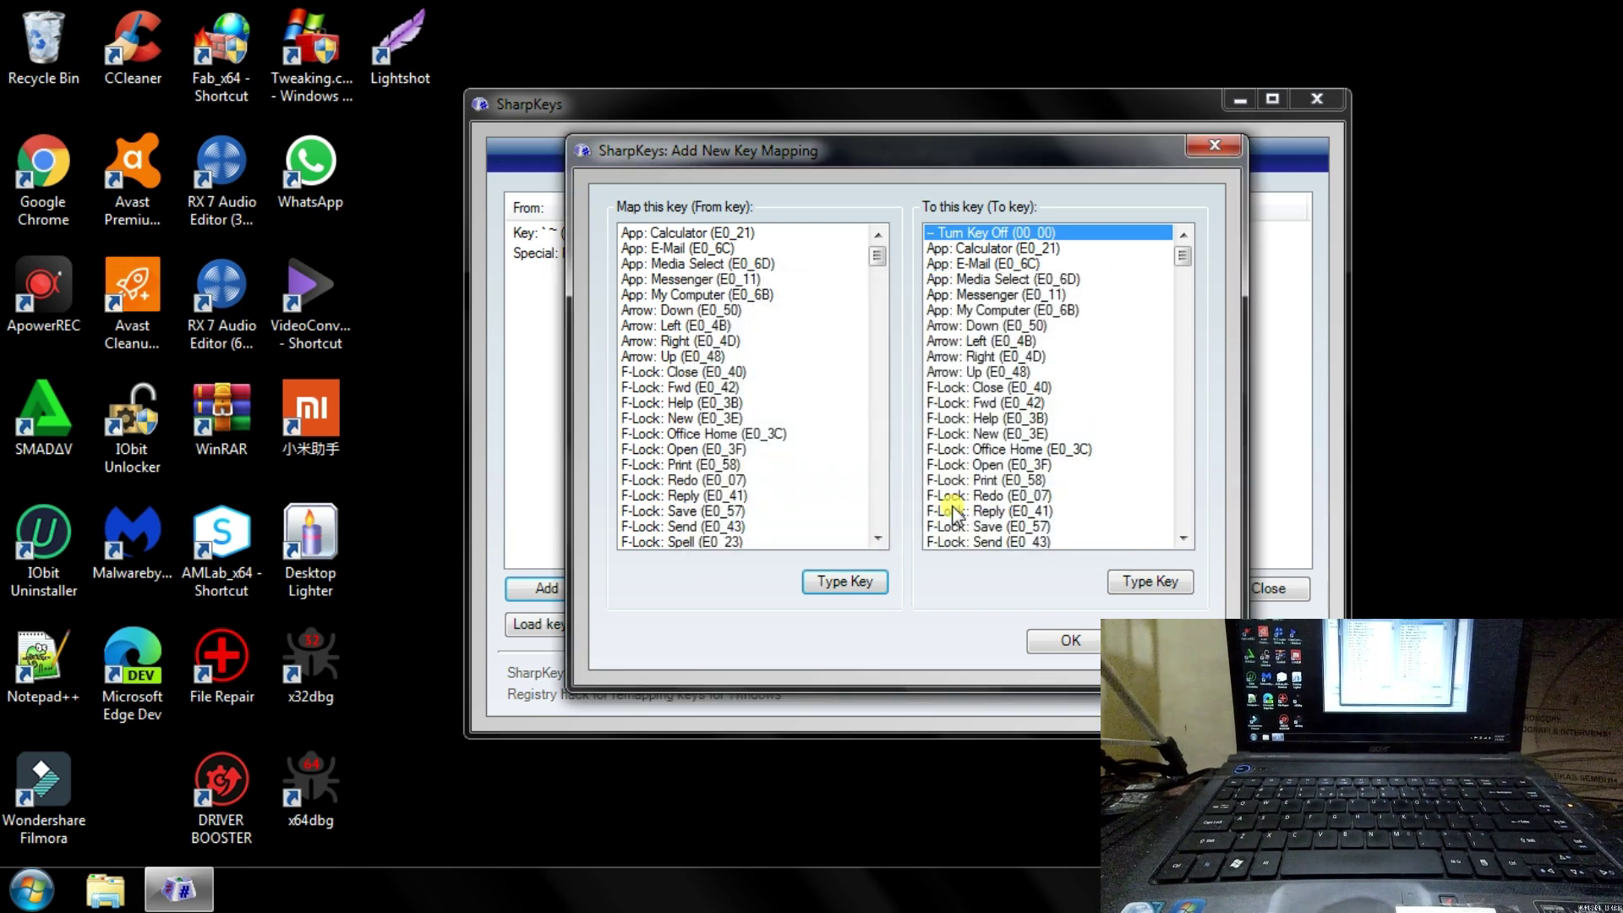
- Choose Turn Key Off (00_00) as the target for the K key and accept the mapping
mouse_move(1183, 256)
left_mouse_down()
mouse_move(1187, 284)
mouse_move(1185, 240)
left_mouse_up()
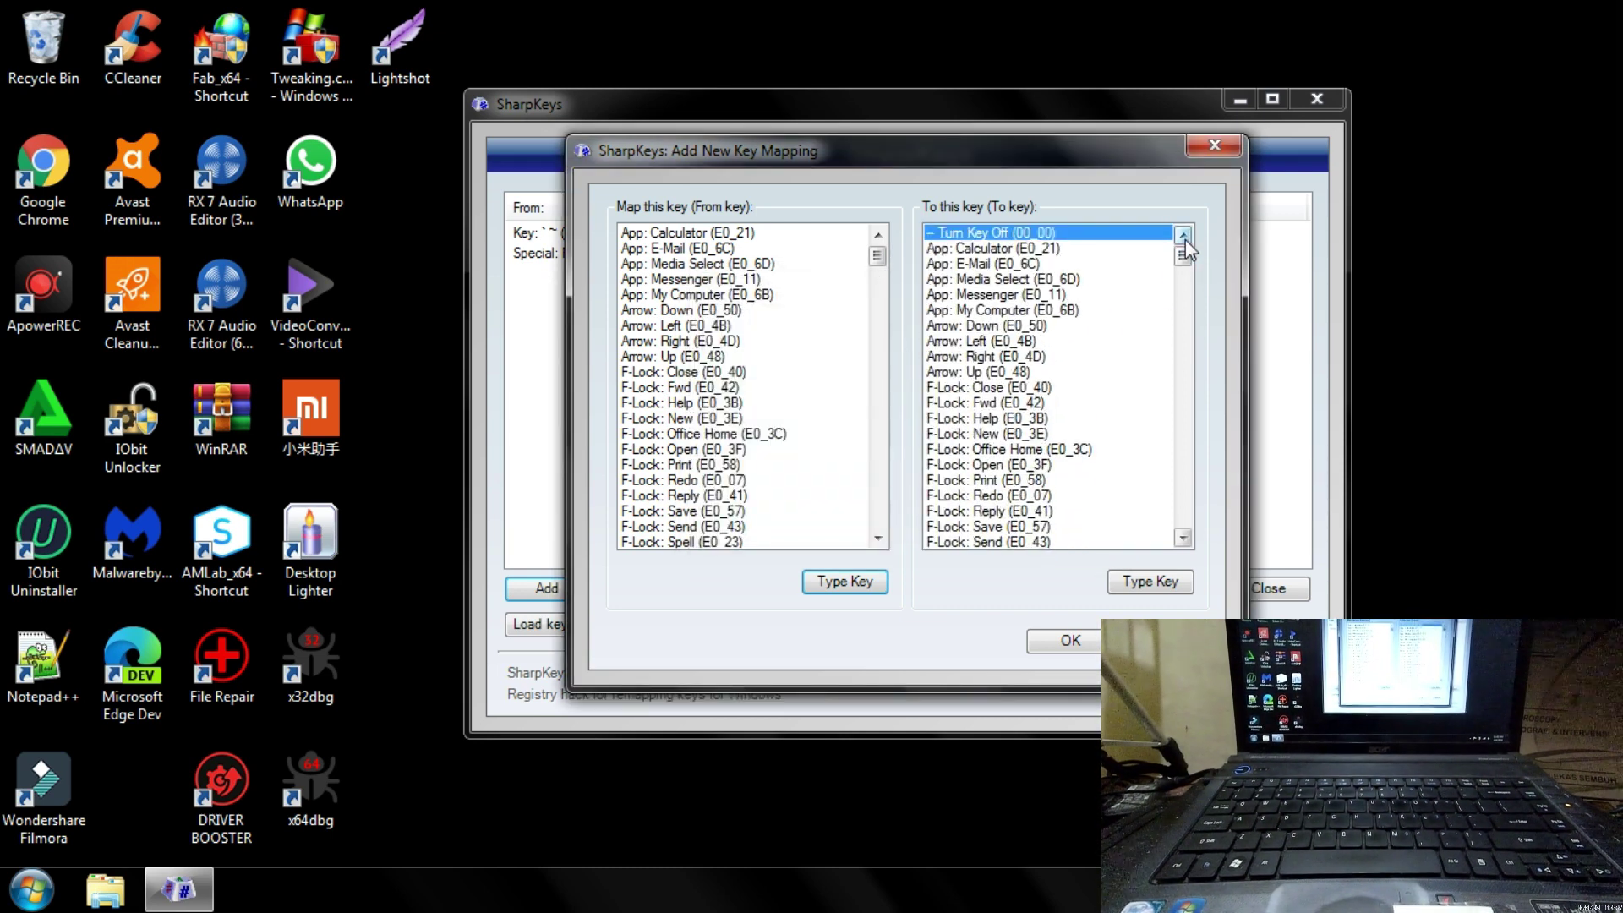
left_click(970, 249)
left_click(975, 234)
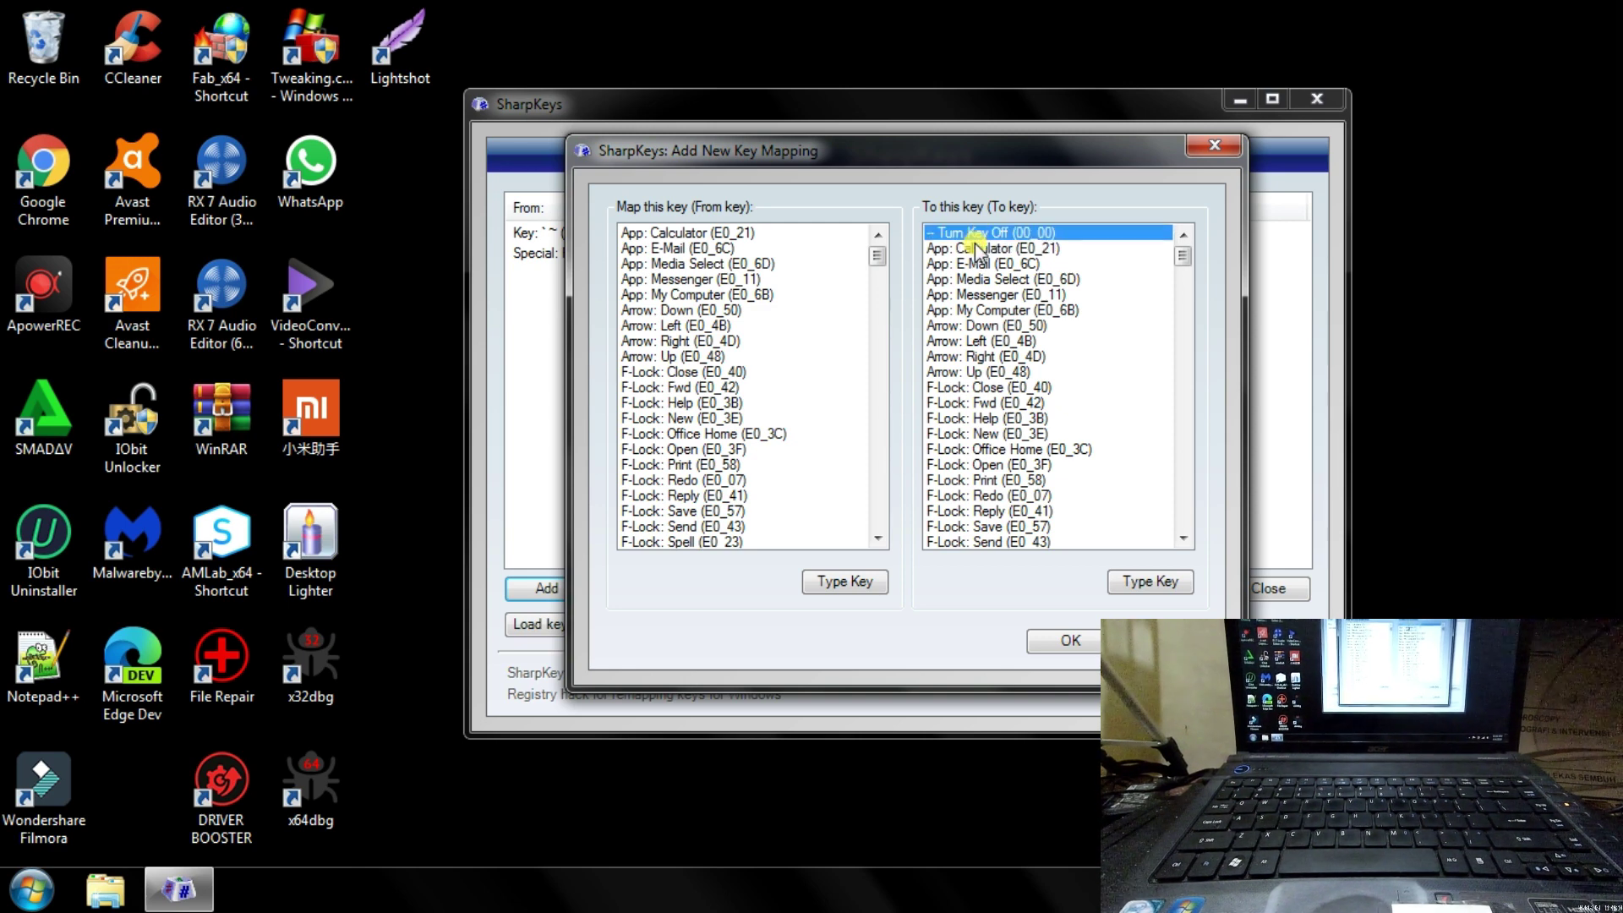
left_click(976, 245)
left_click(976, 234)
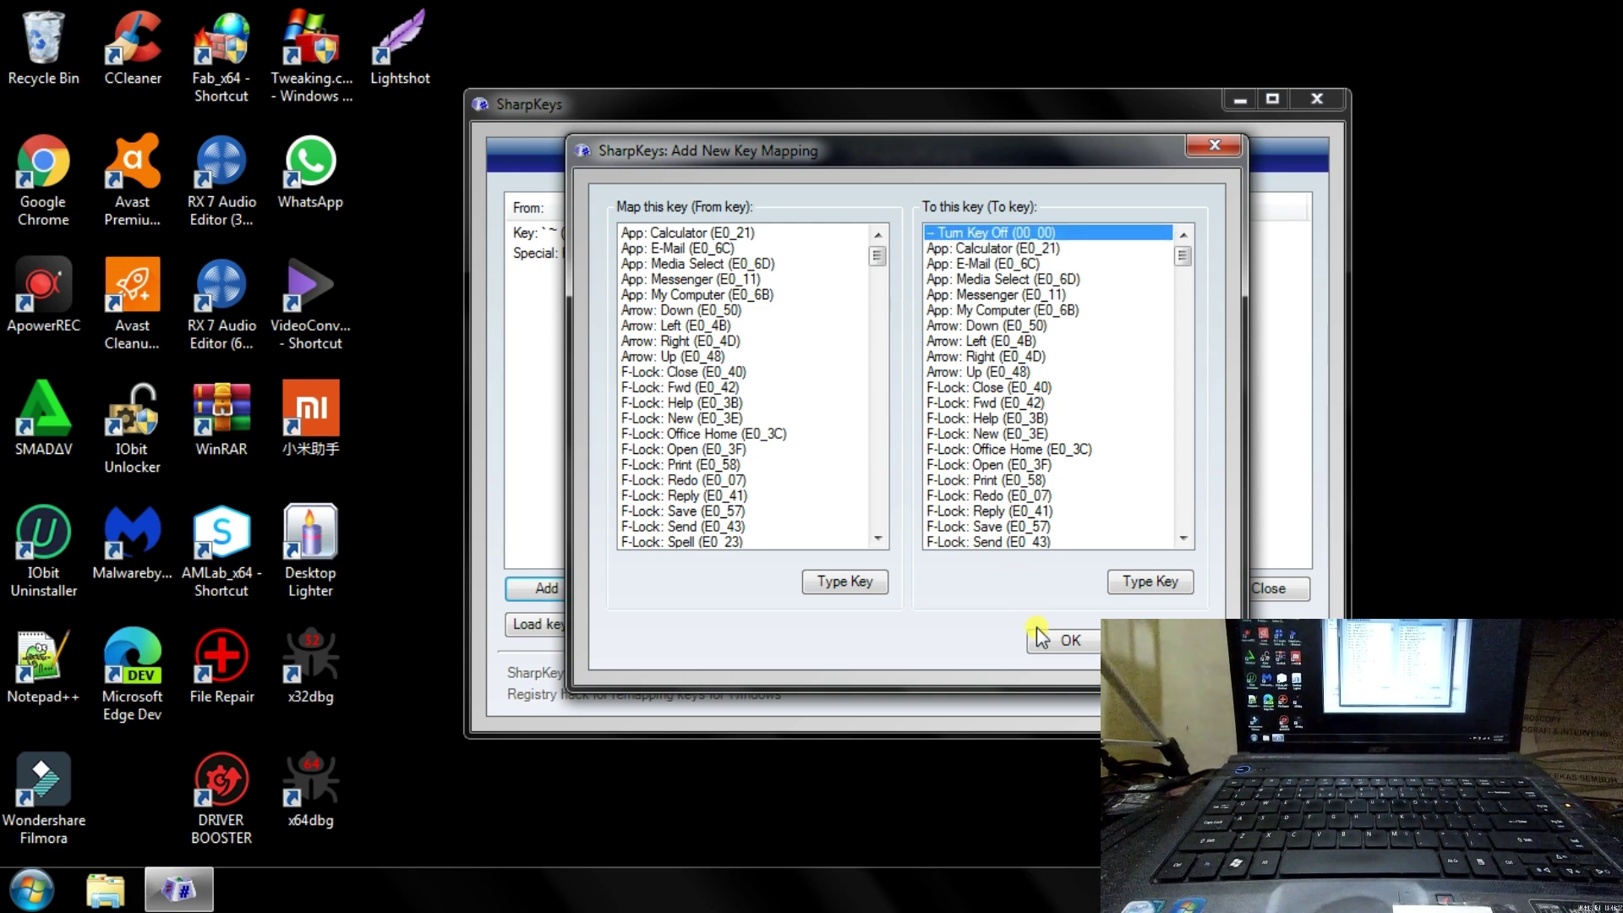
left_click(1068, 640)
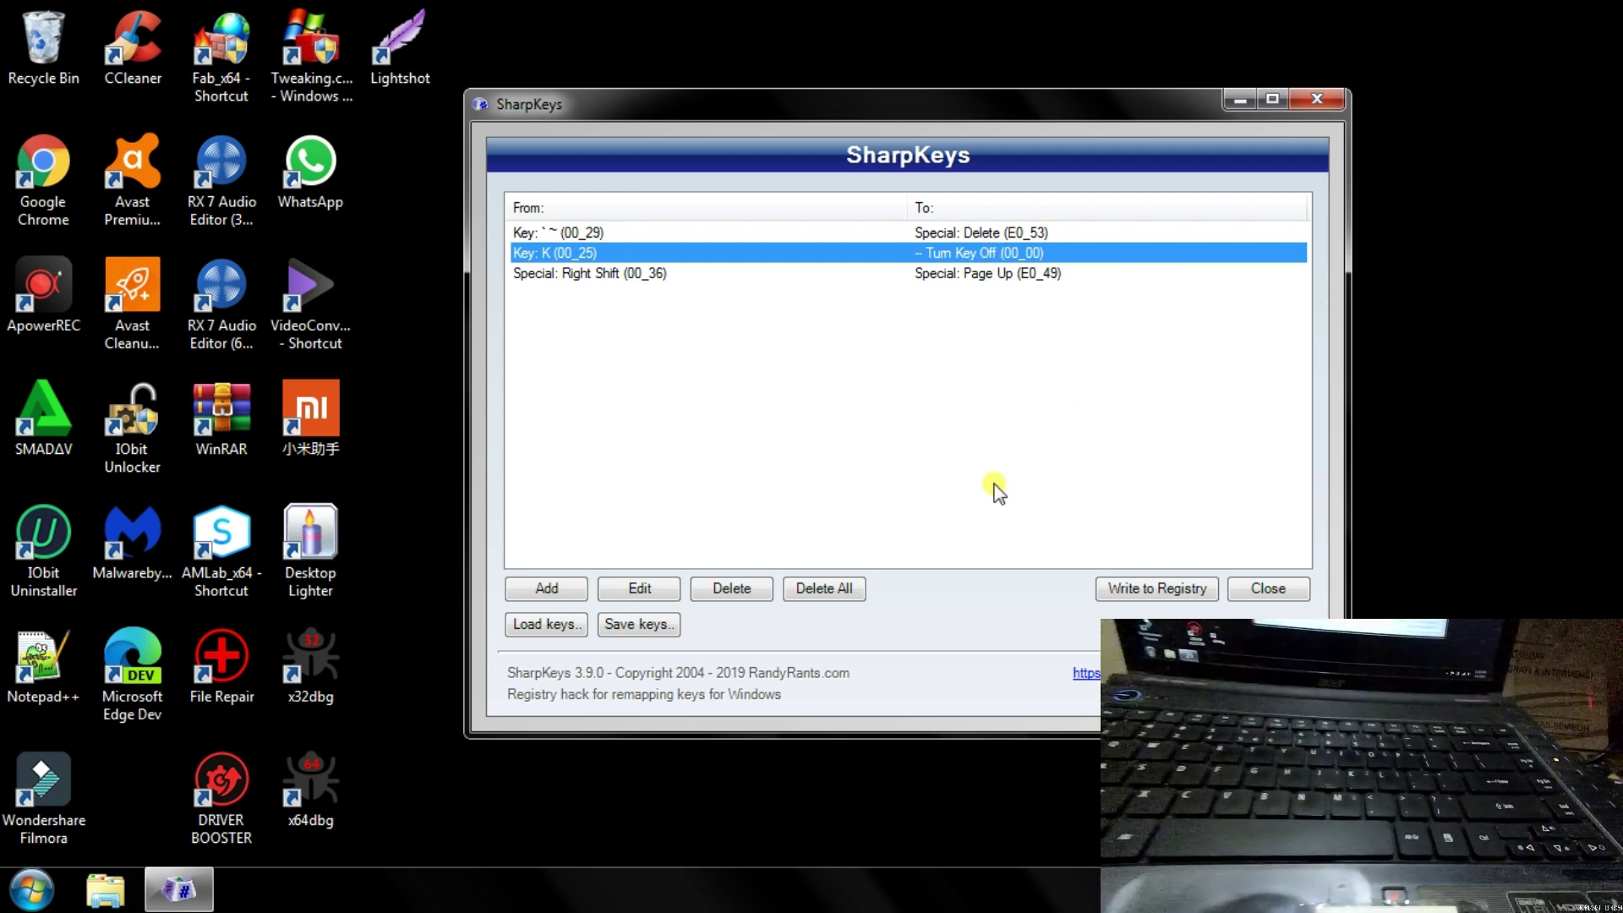
- Add another key mapping from Special: Right Ctrl (E0_1D) to Key: K (00_25)
left_click(570, 584)
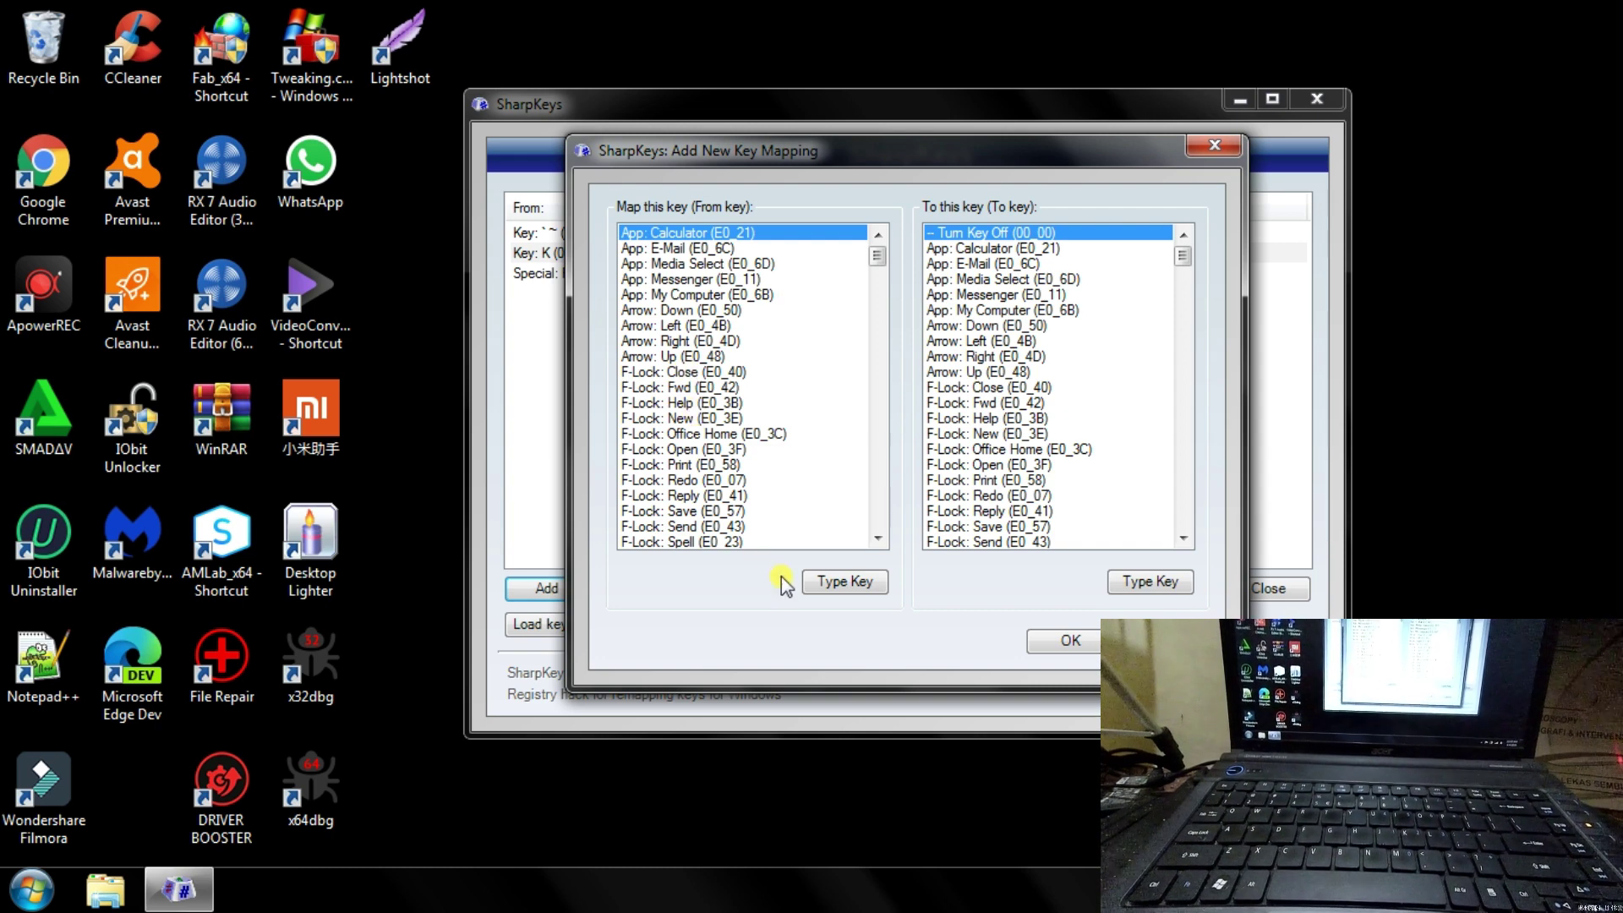
left_click(852, 585)
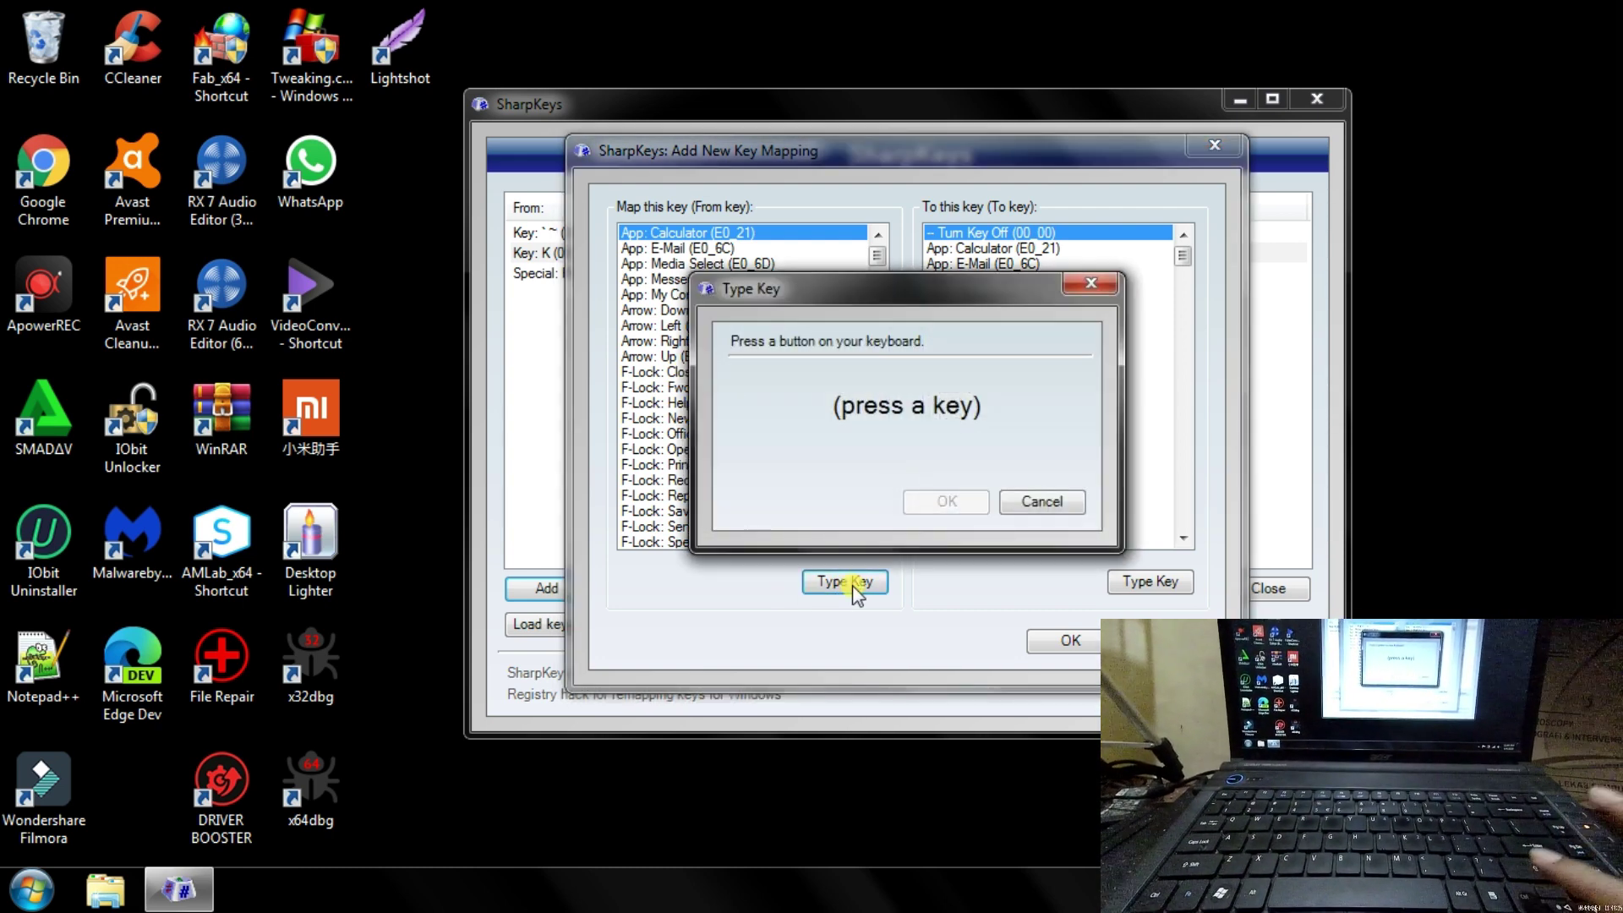
key("ctrl")
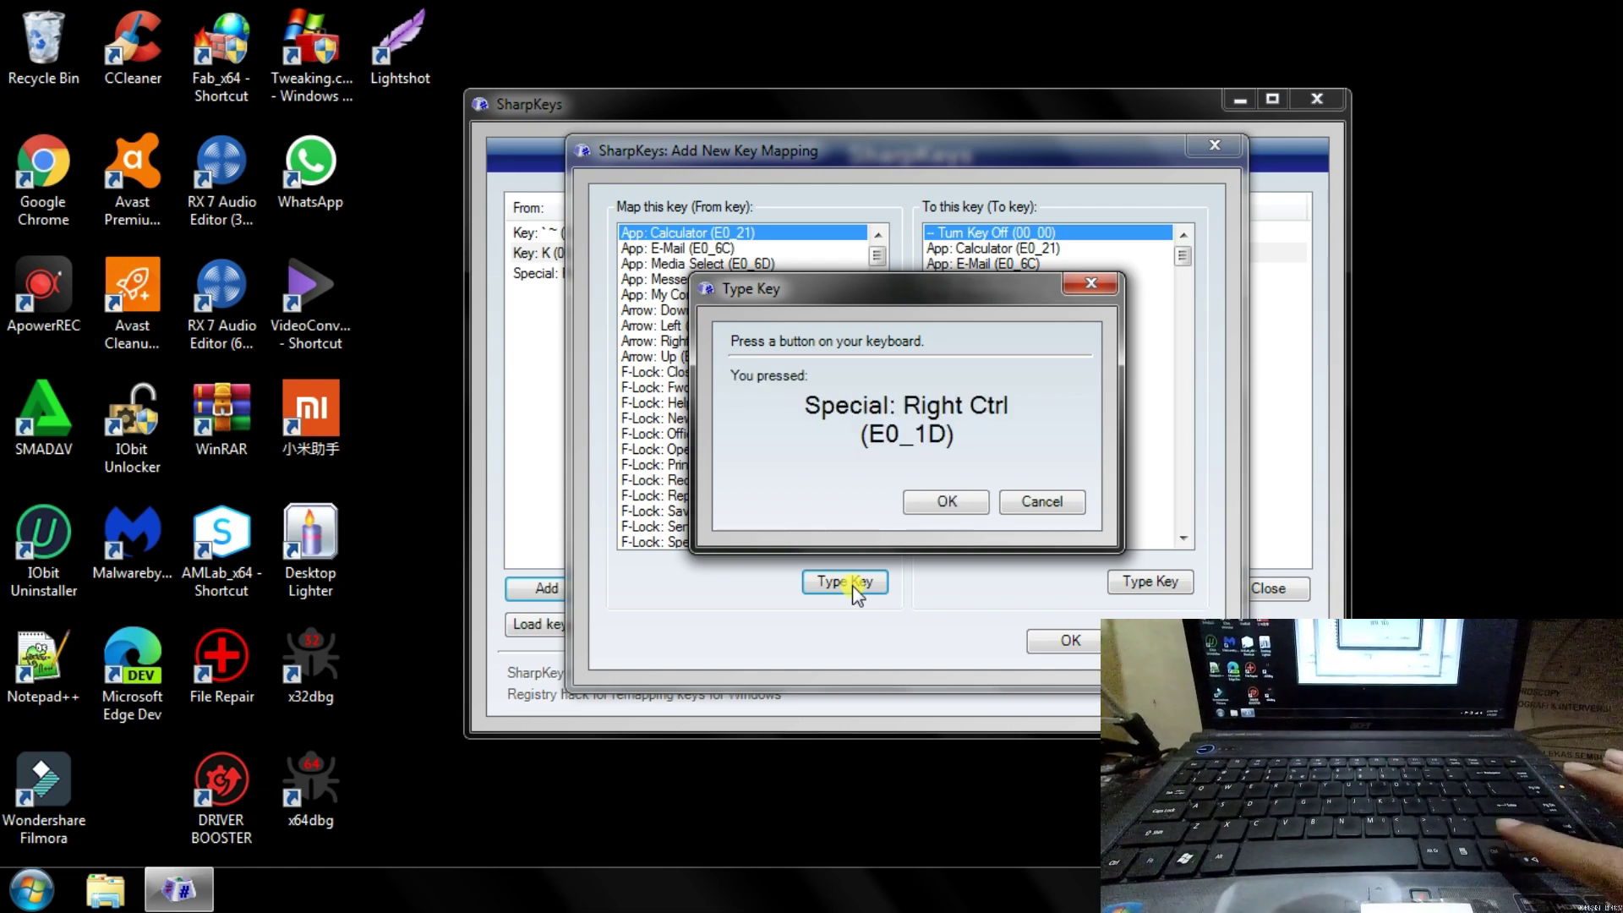
left_click(947, 502)
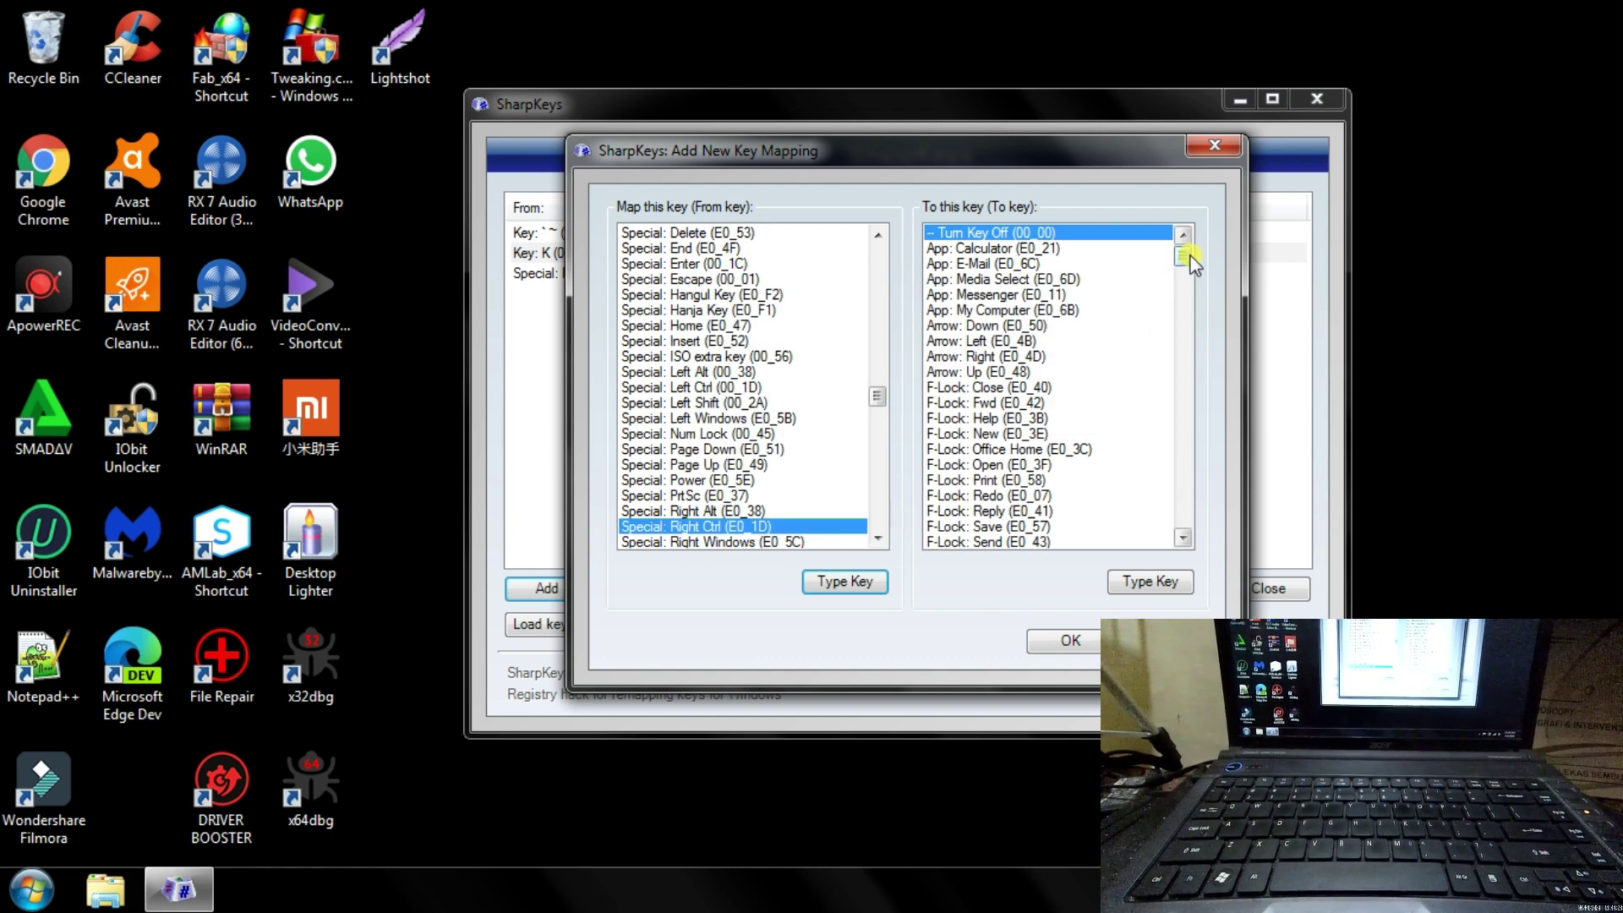
left_click_drag(1189, 263, 1192, 332)
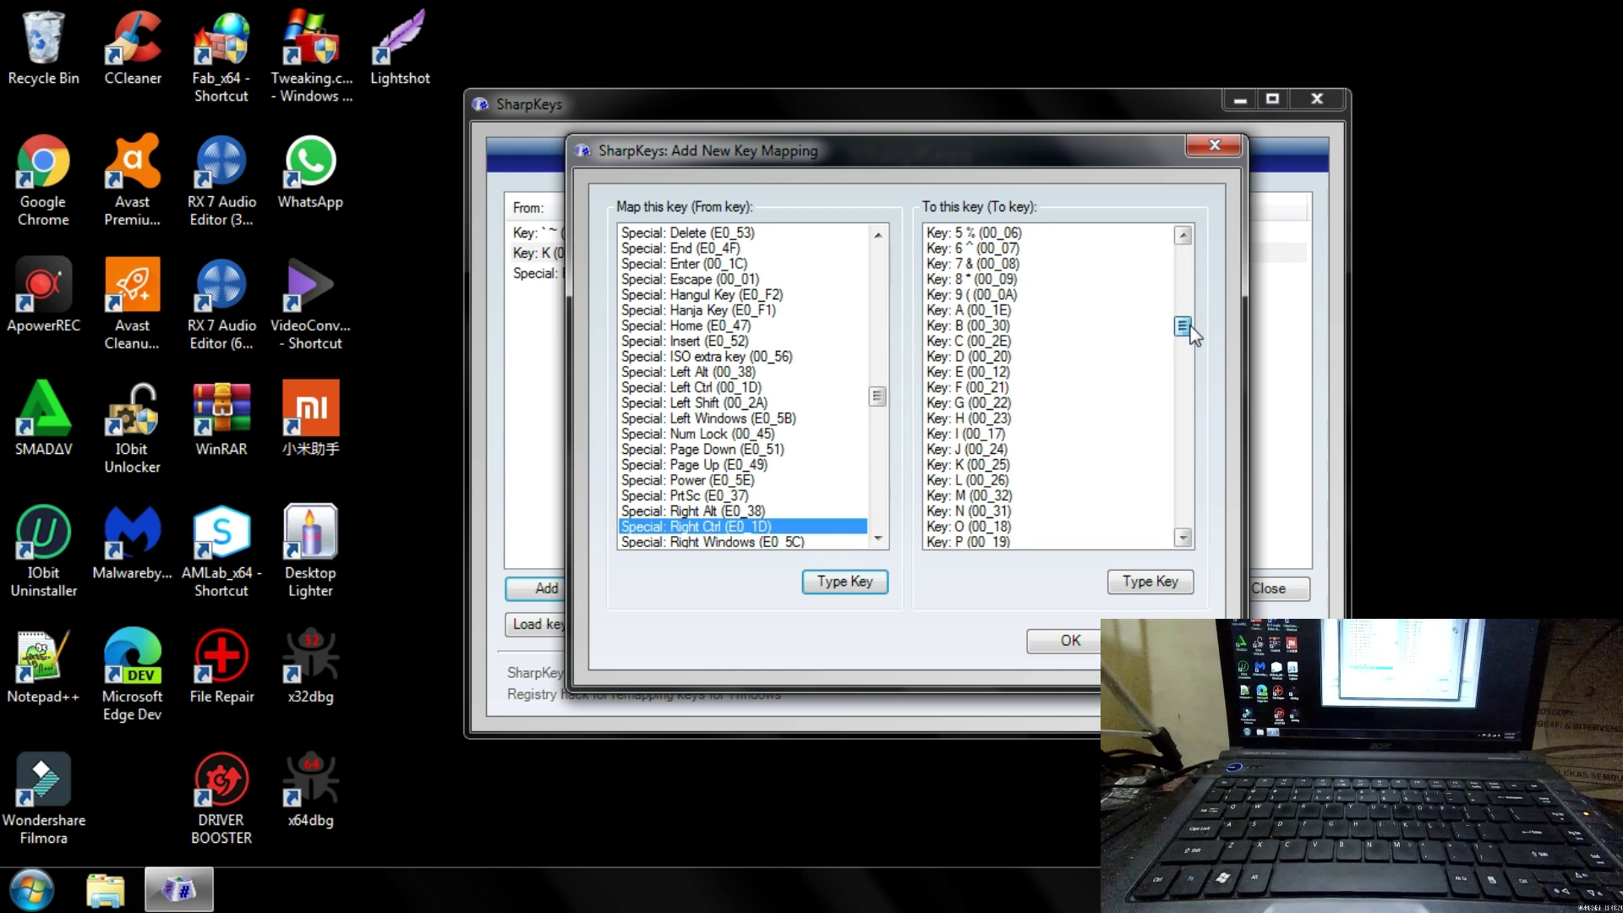
left_click(975, 465)
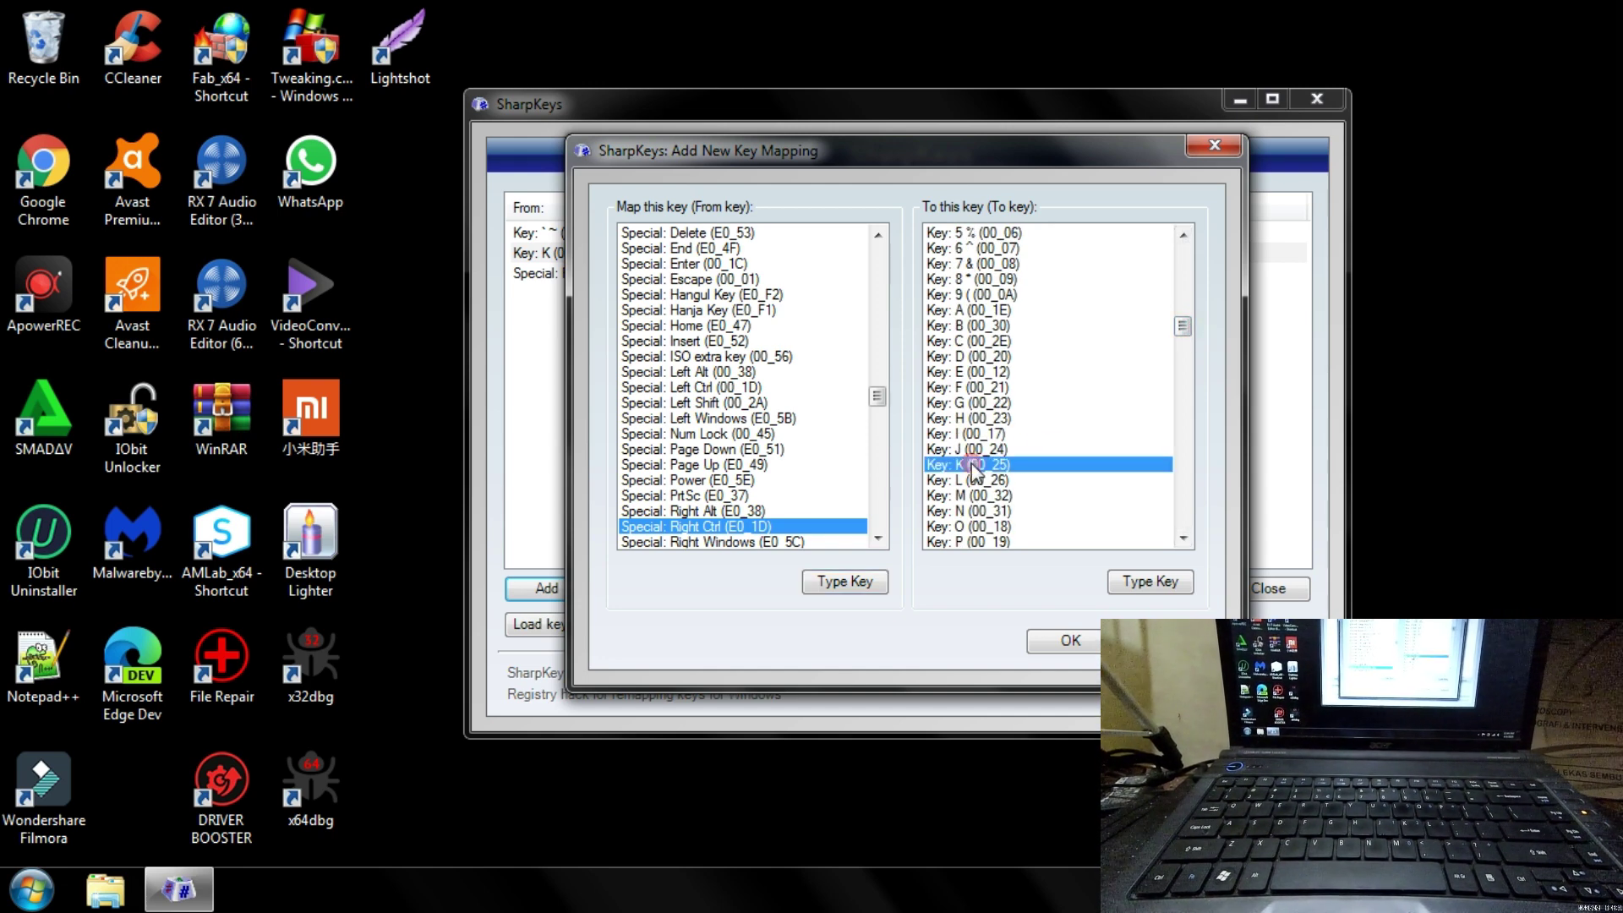
left_click(1054, 641)
left_click(957, 436)
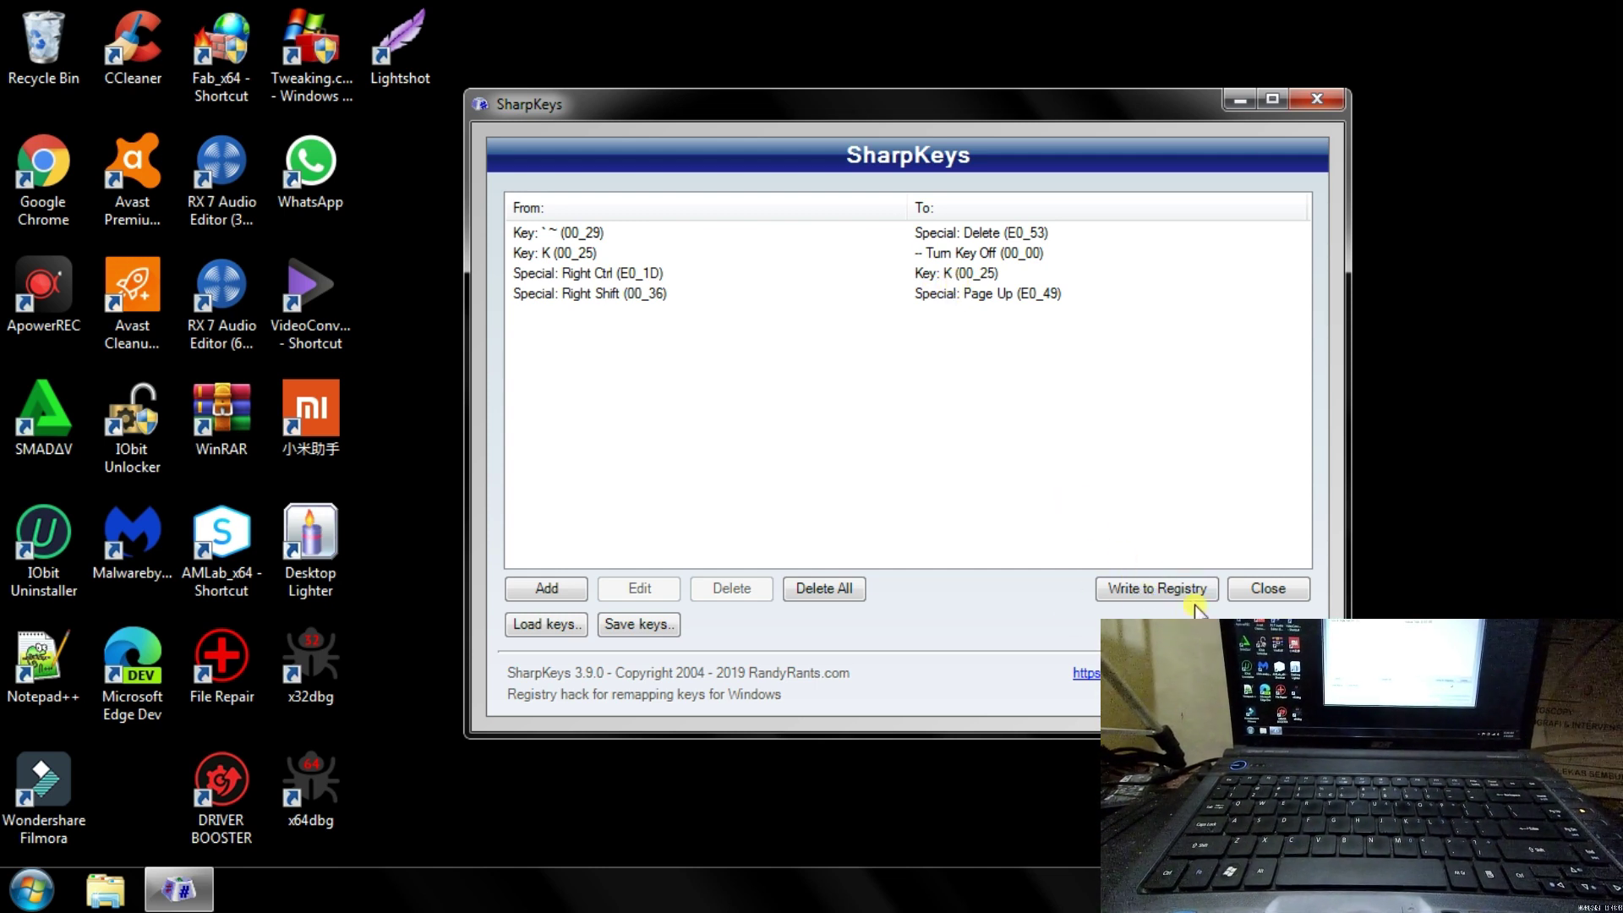
- Write the key mappings to the registry and close SharpKeys
left_click(1149, 592)
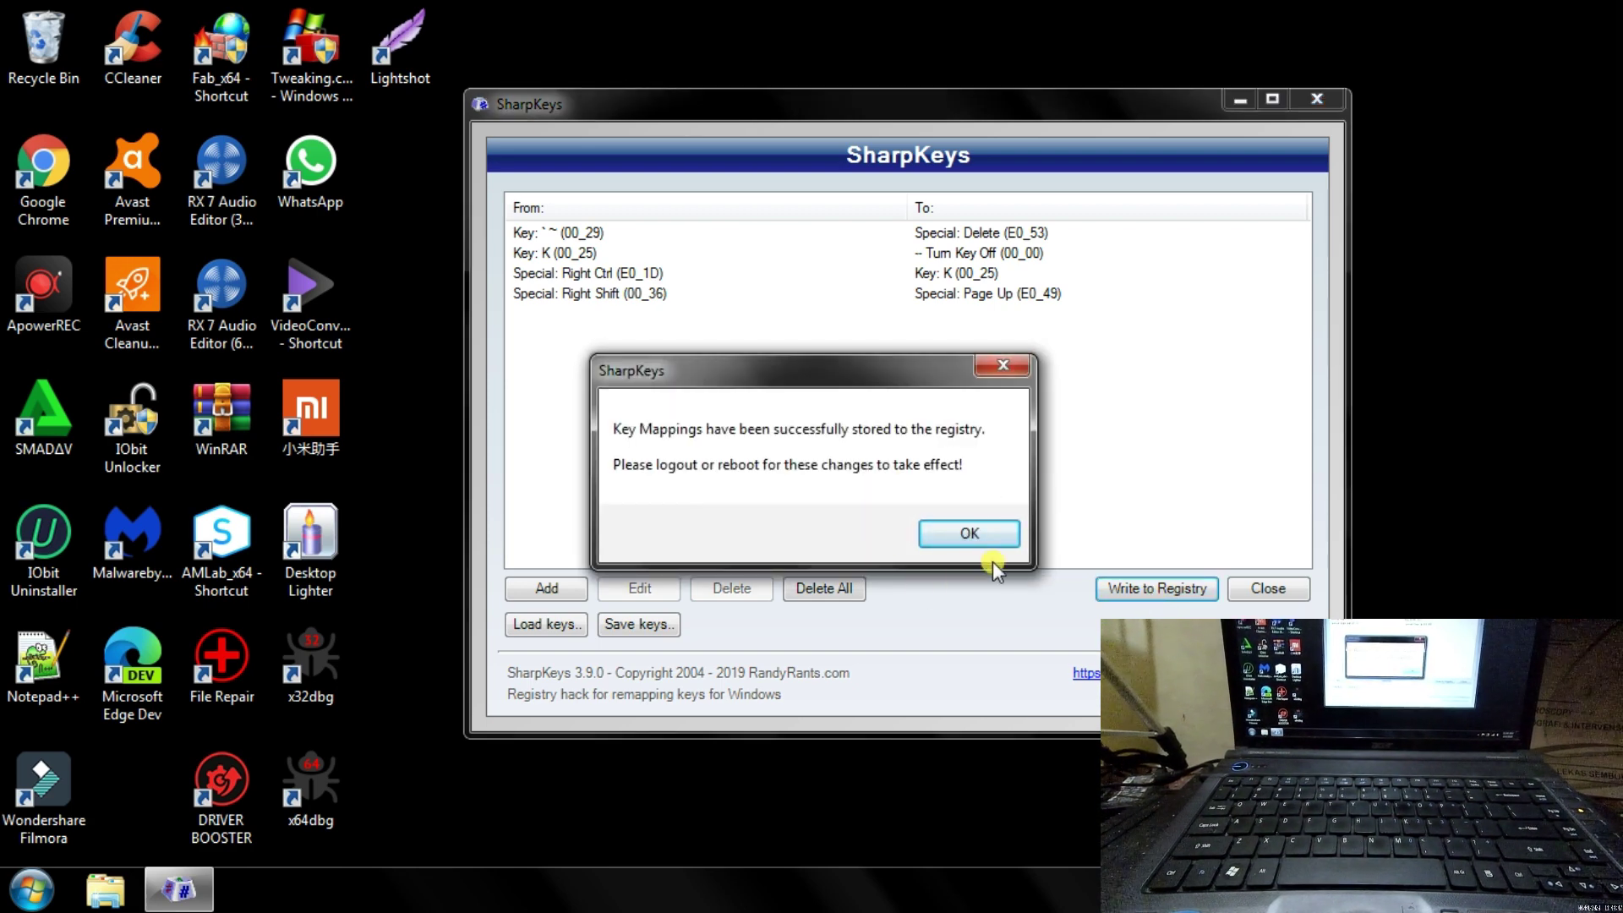
left_click(974, 539)
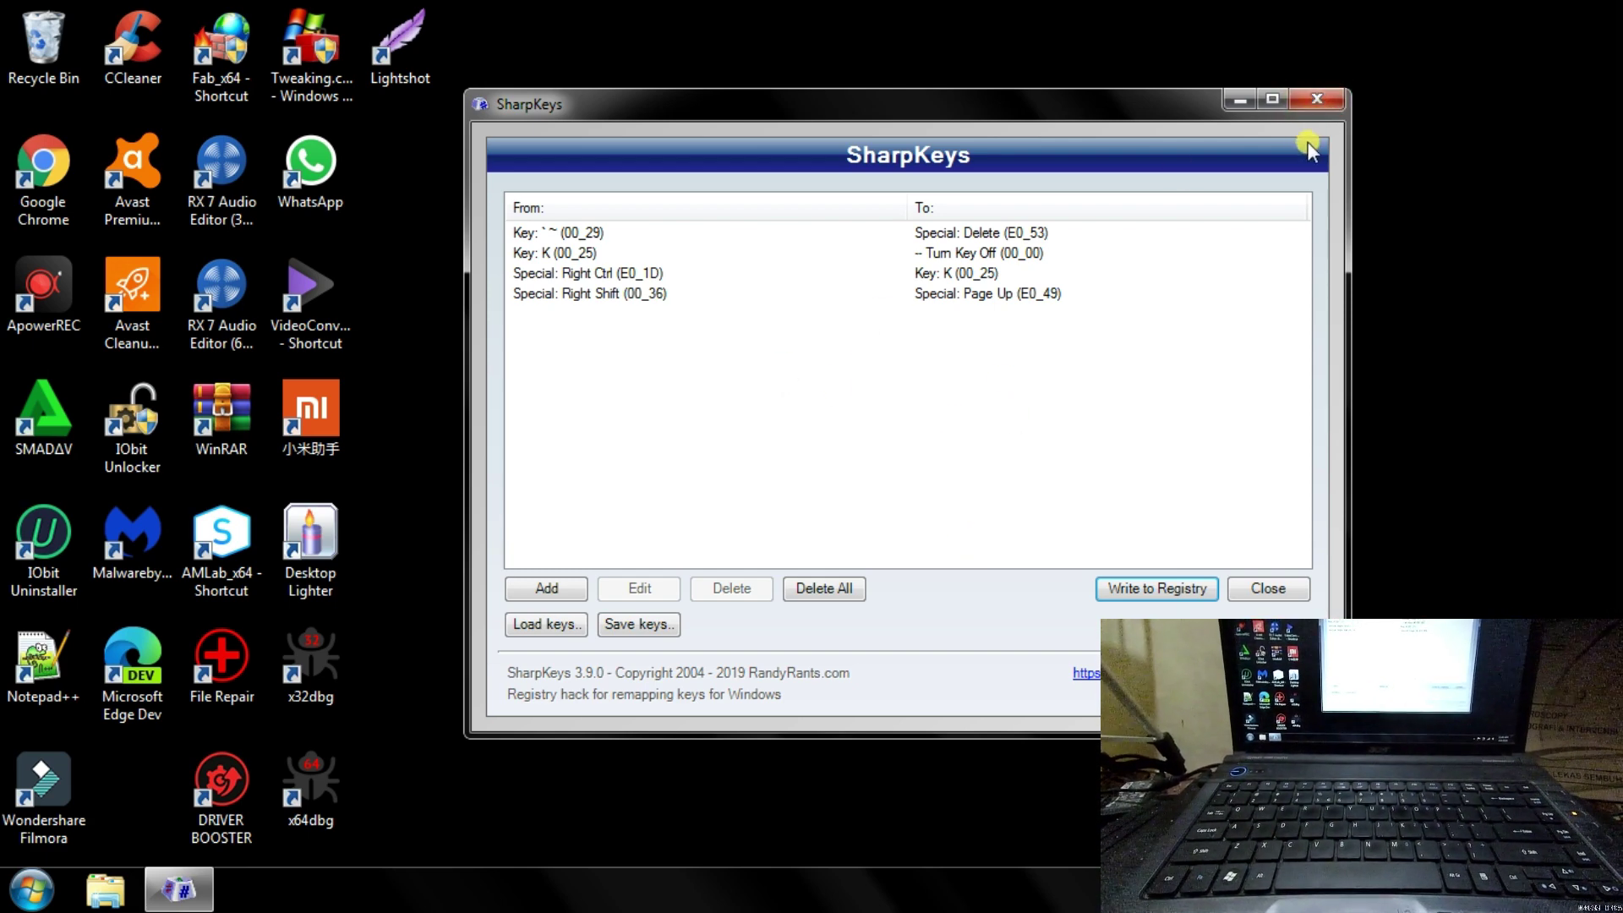
left_click(1319, 96)
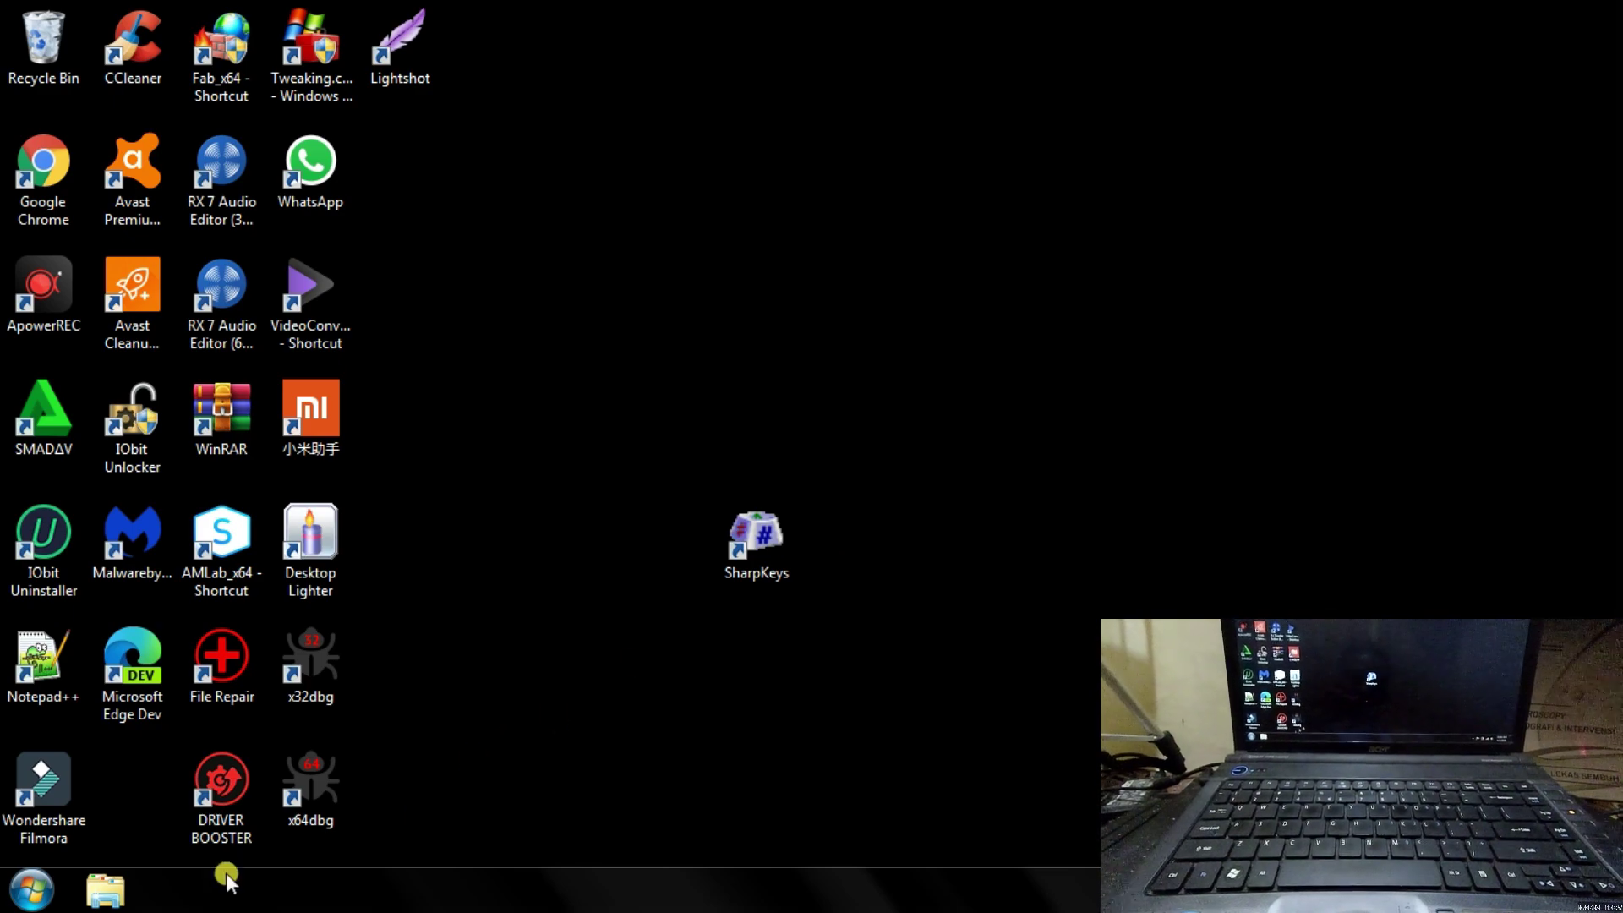
- Bring up the computer's shutdown options so the new key mappings can take effect
left_click(31, 889)
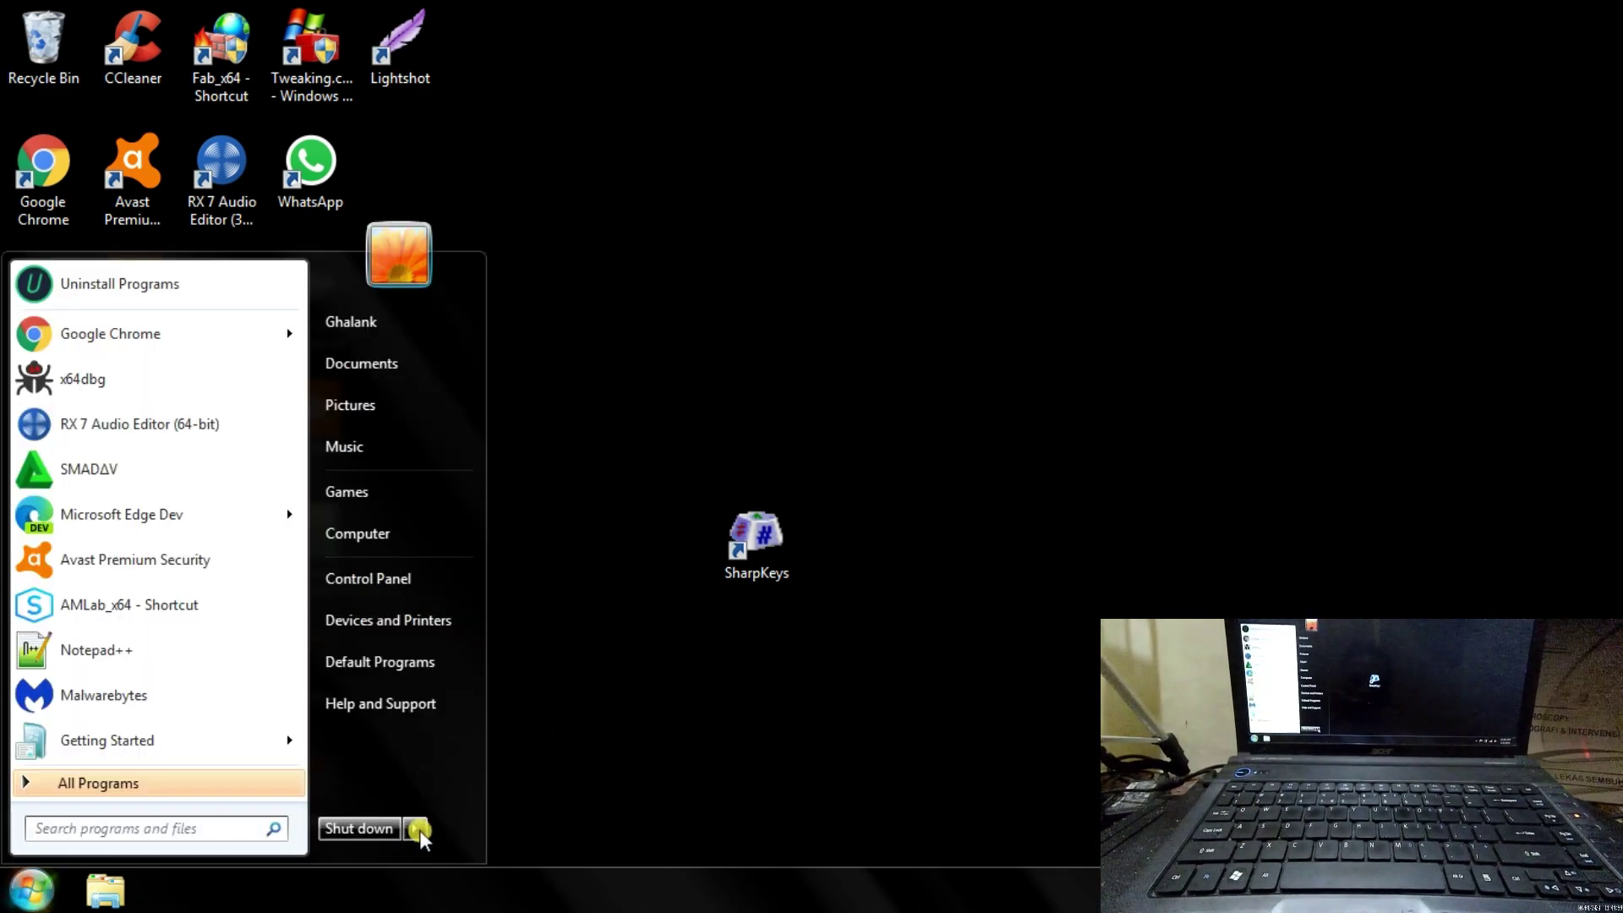
mouse_move(416, 829)
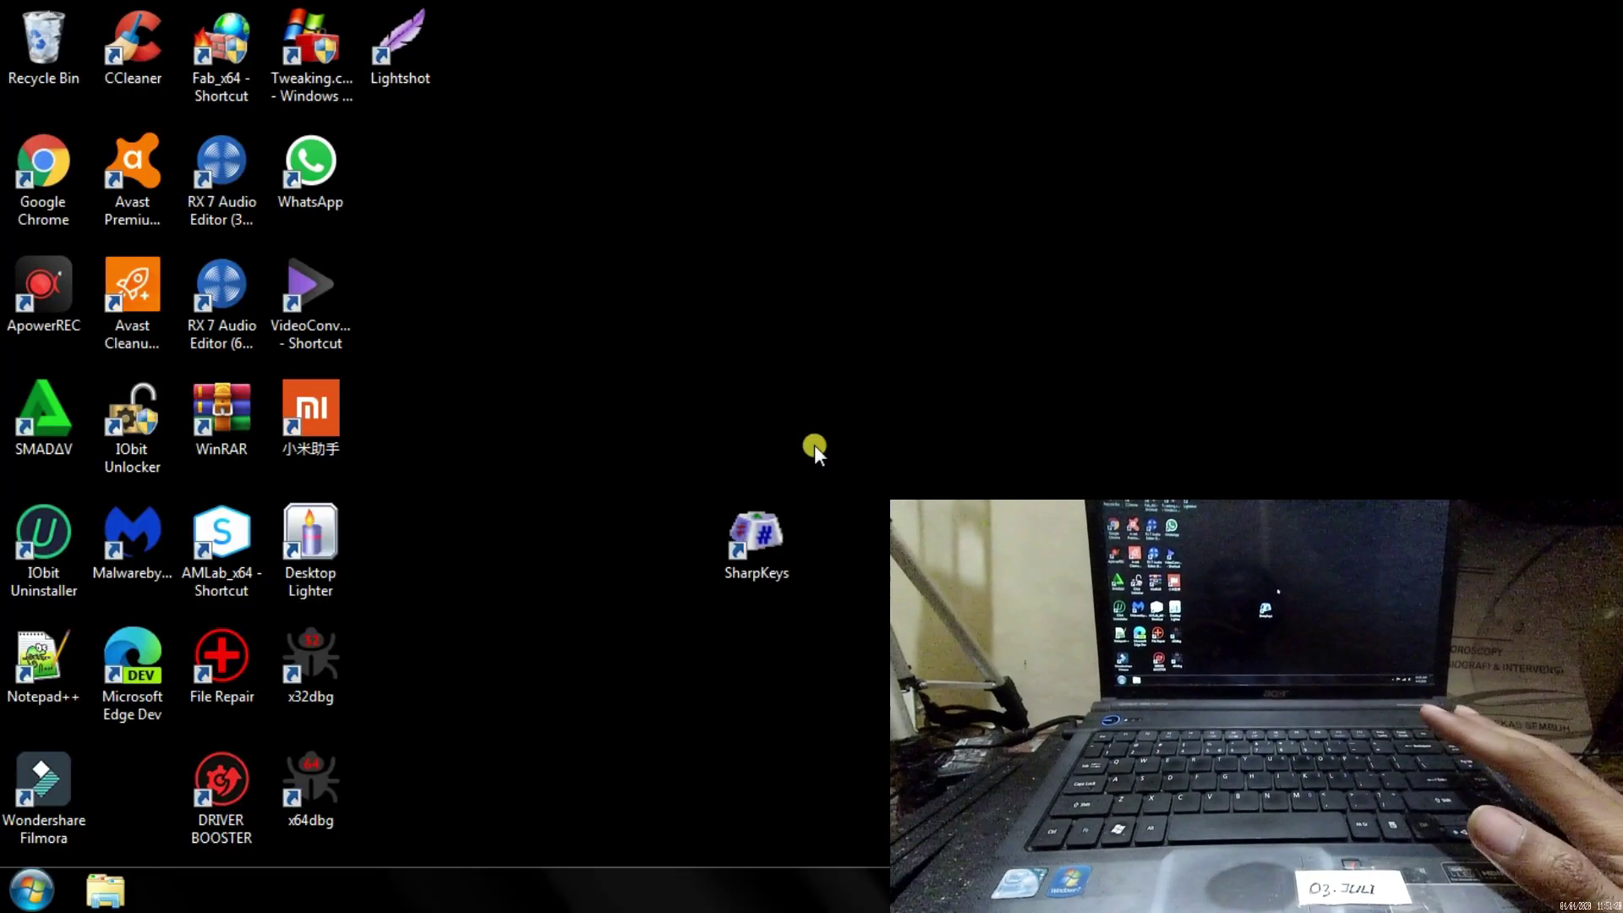
- Run Notepad++ from the desktop as administrator
double_click(75, 650)
key("Menu")
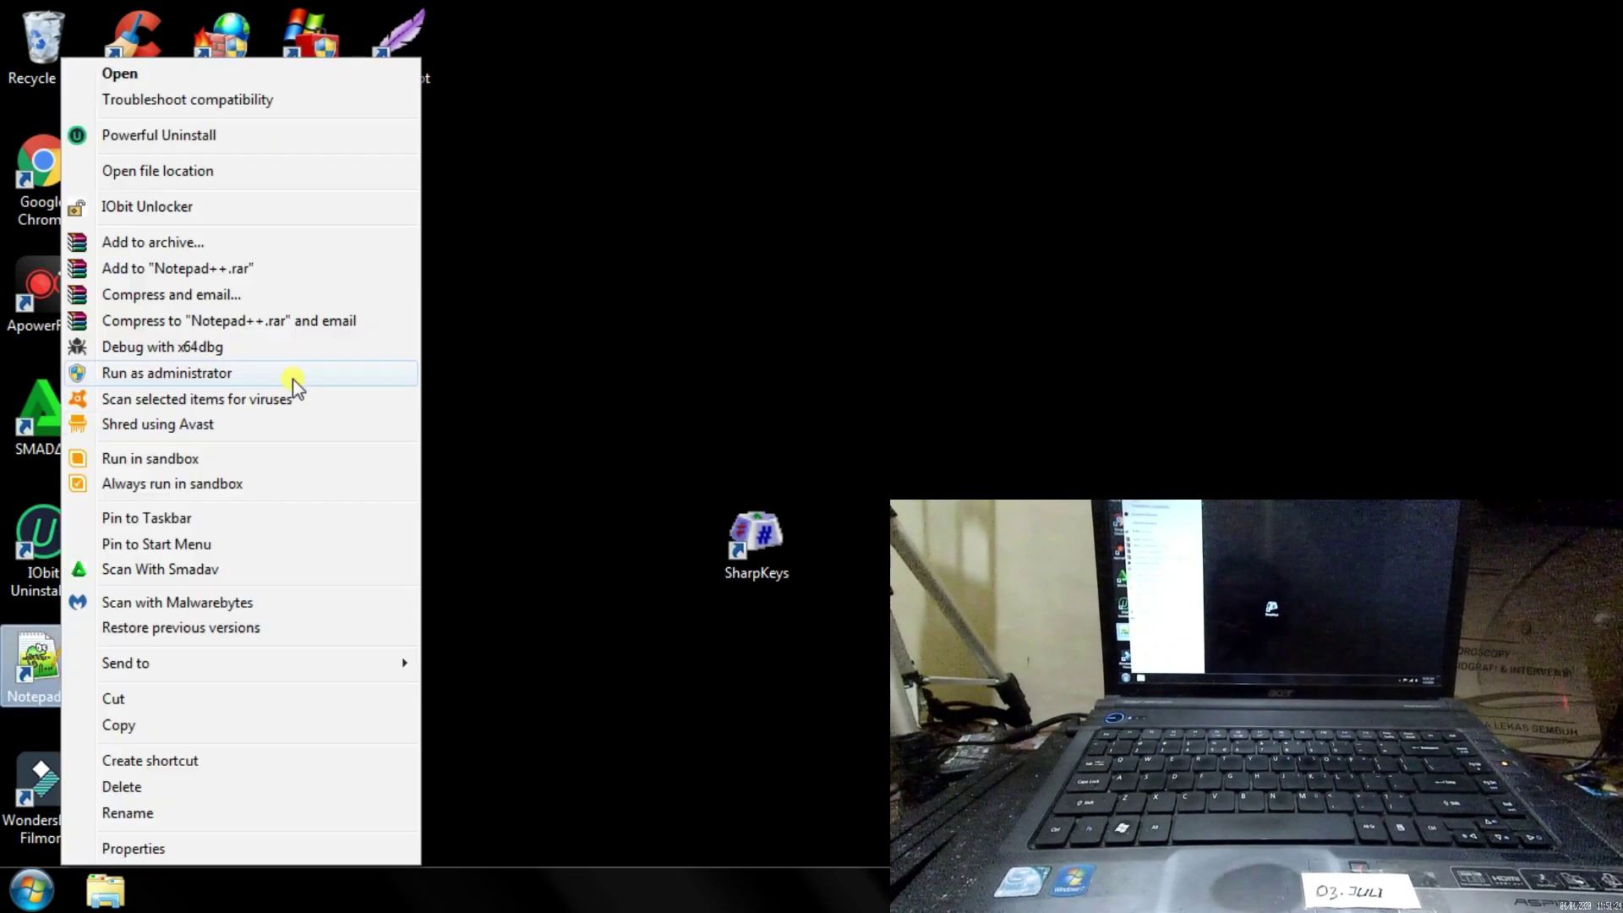
left_click(161, 373)
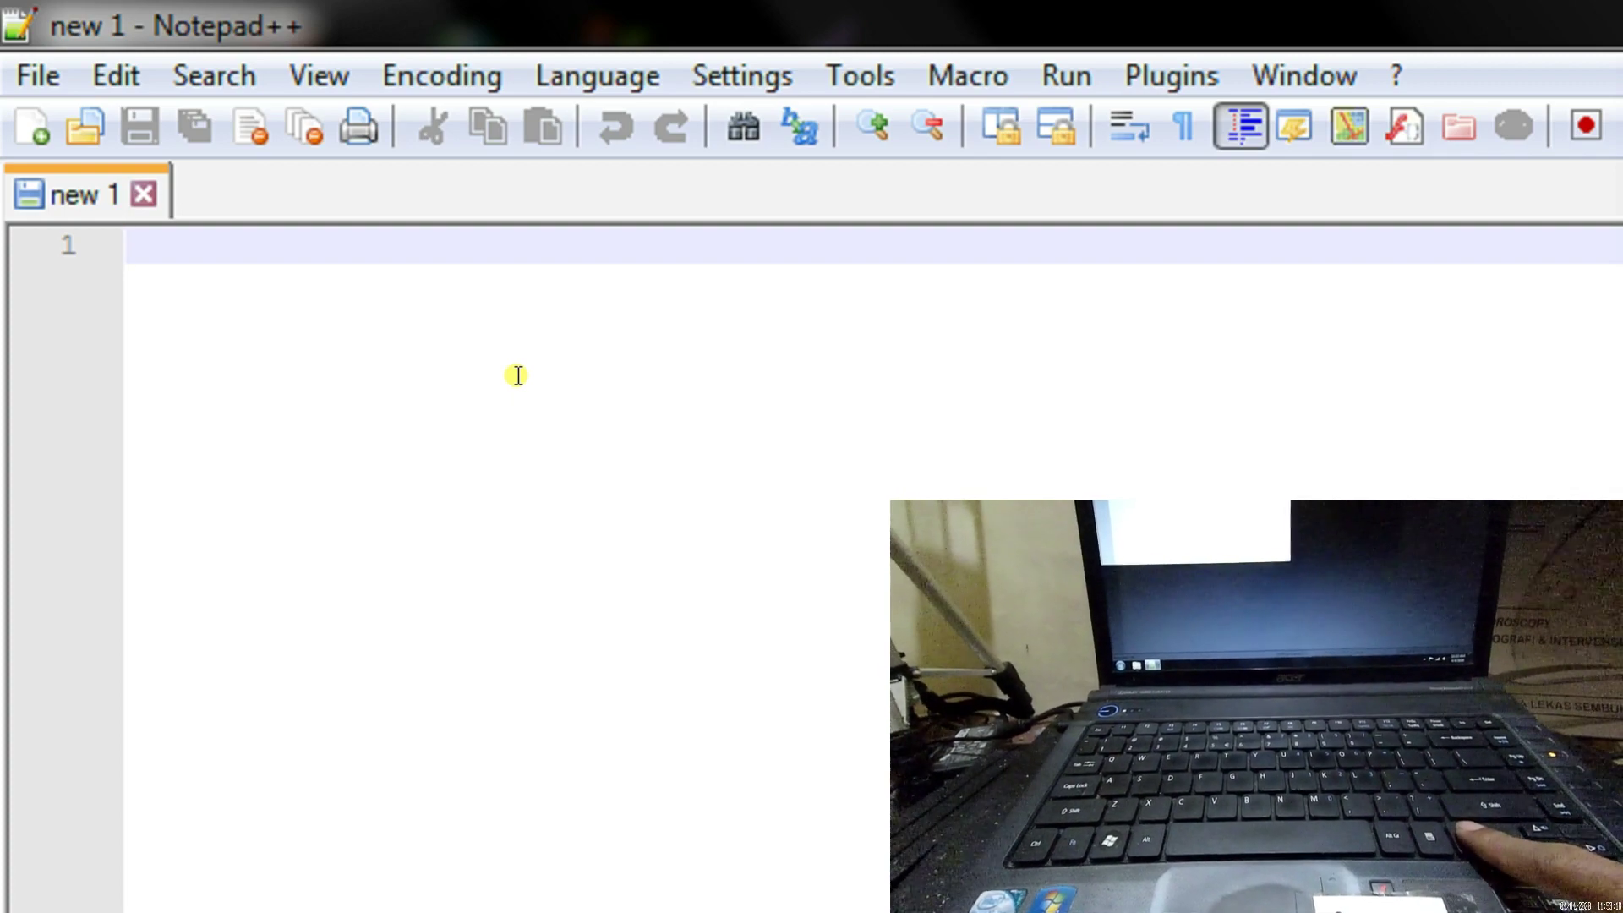
- Test the remapped Right Ctrl key by entering a row of k characters on line 1 of the new document
type("kkk")
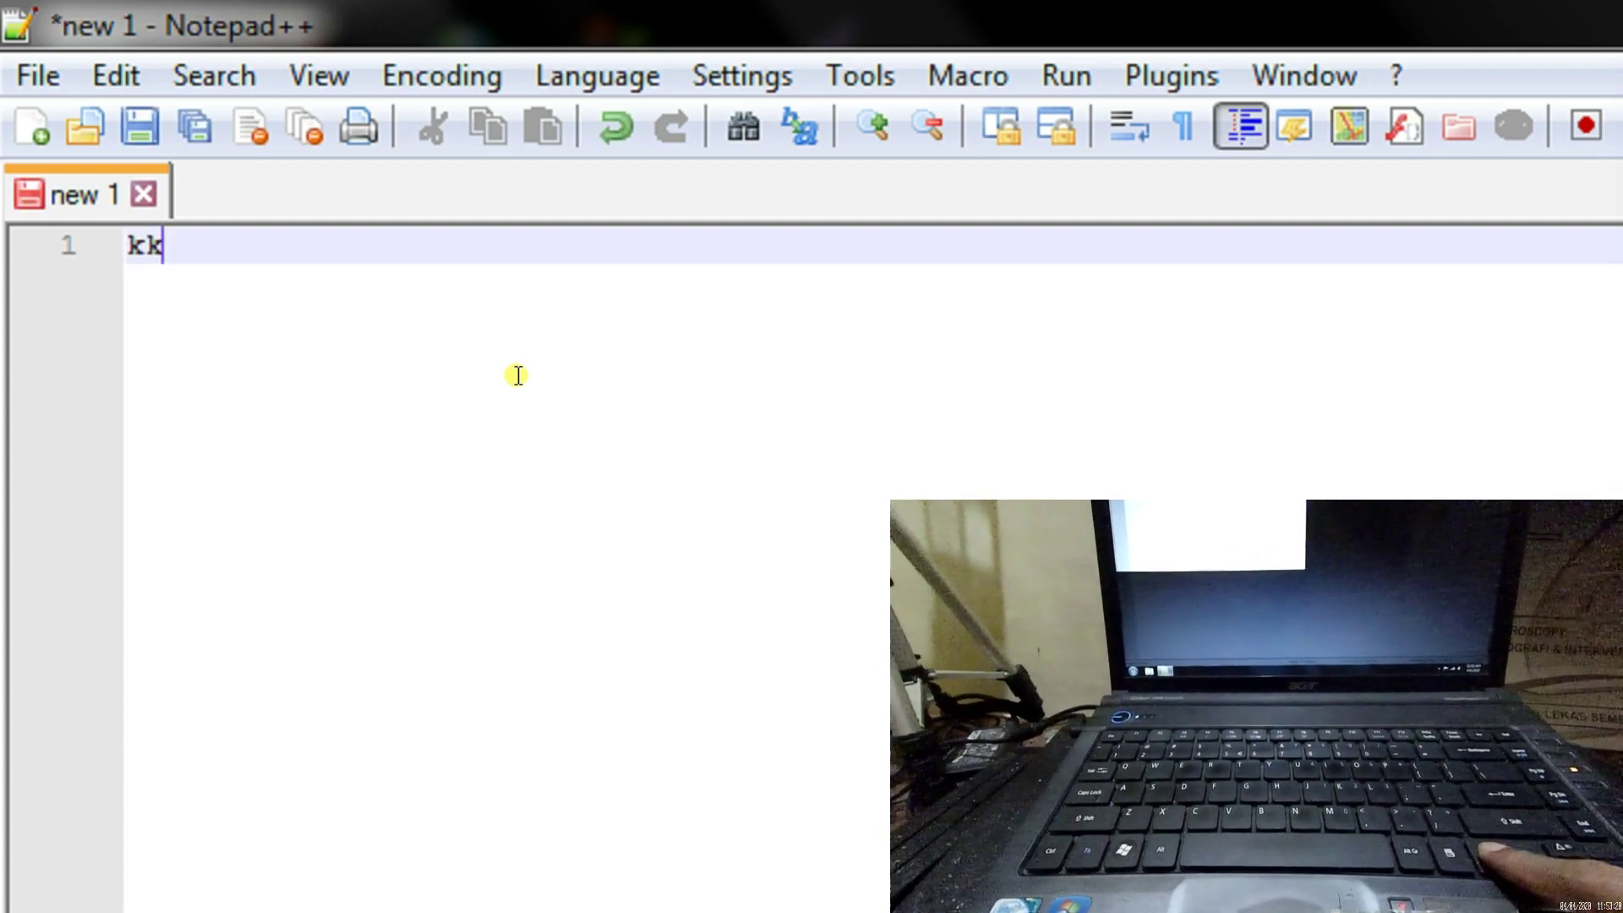
type("kkkkkkkkkk")
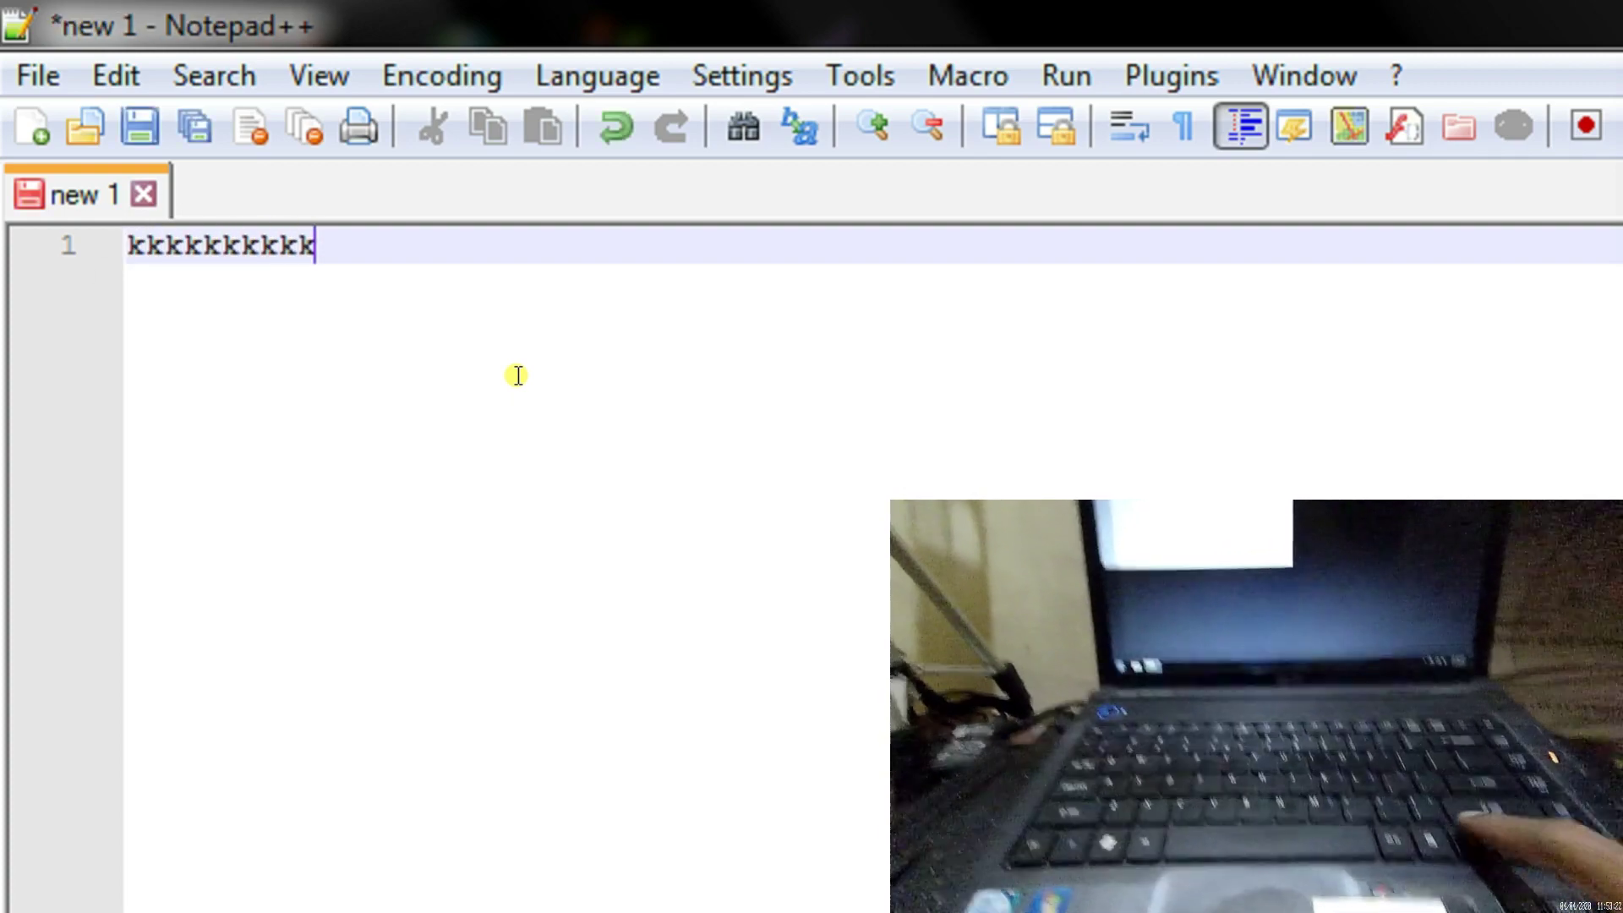
type("kkkkkkkk")
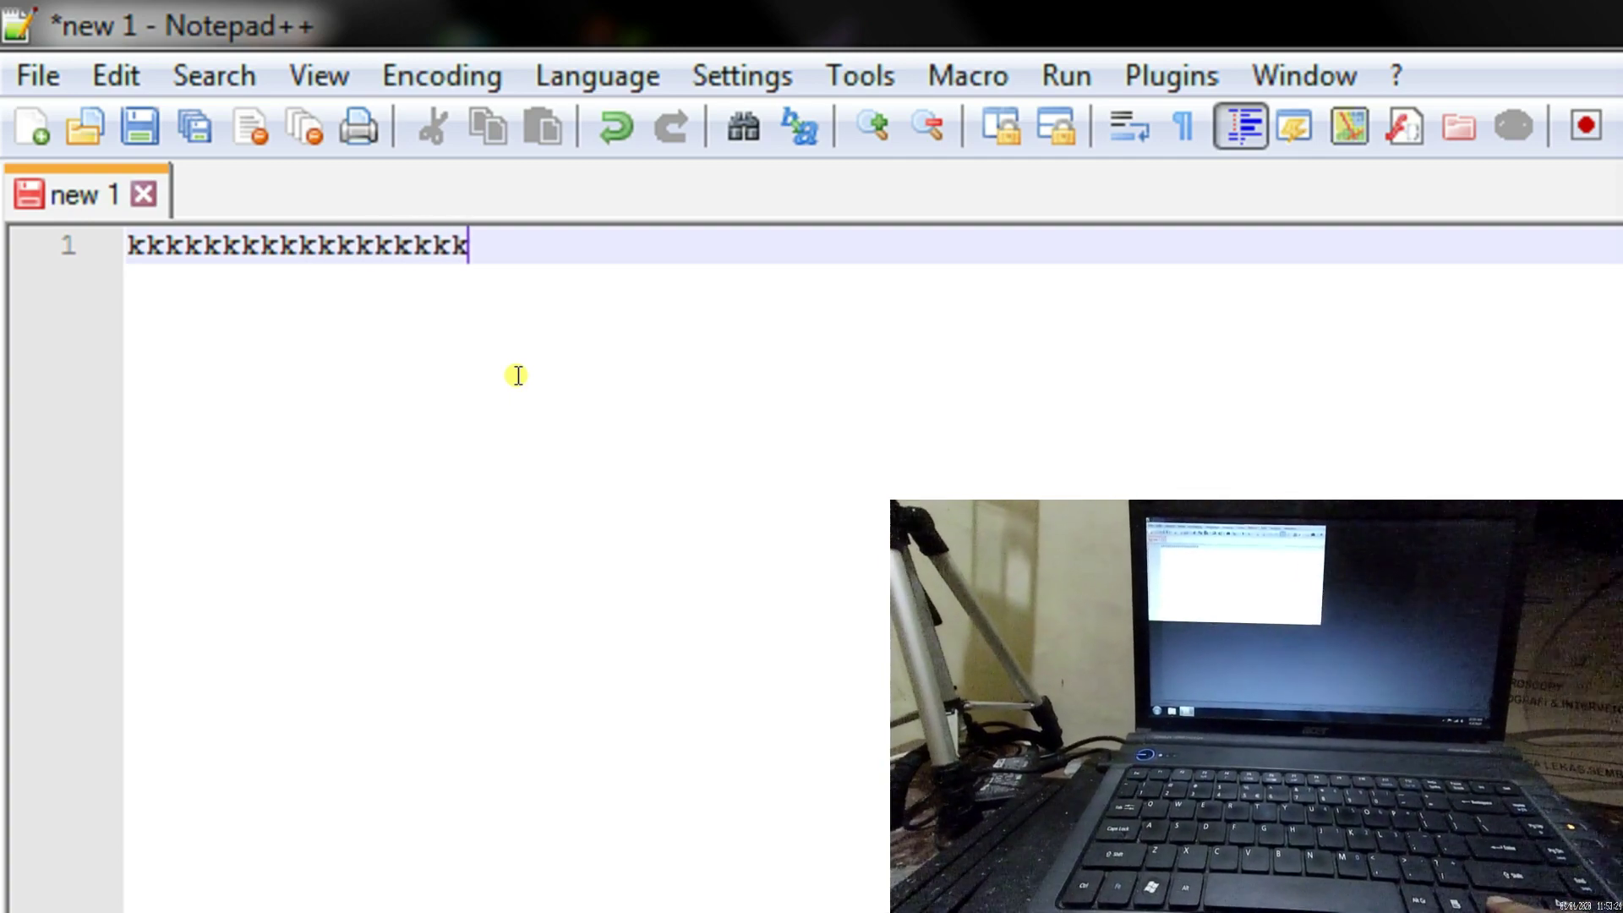
type("kk")
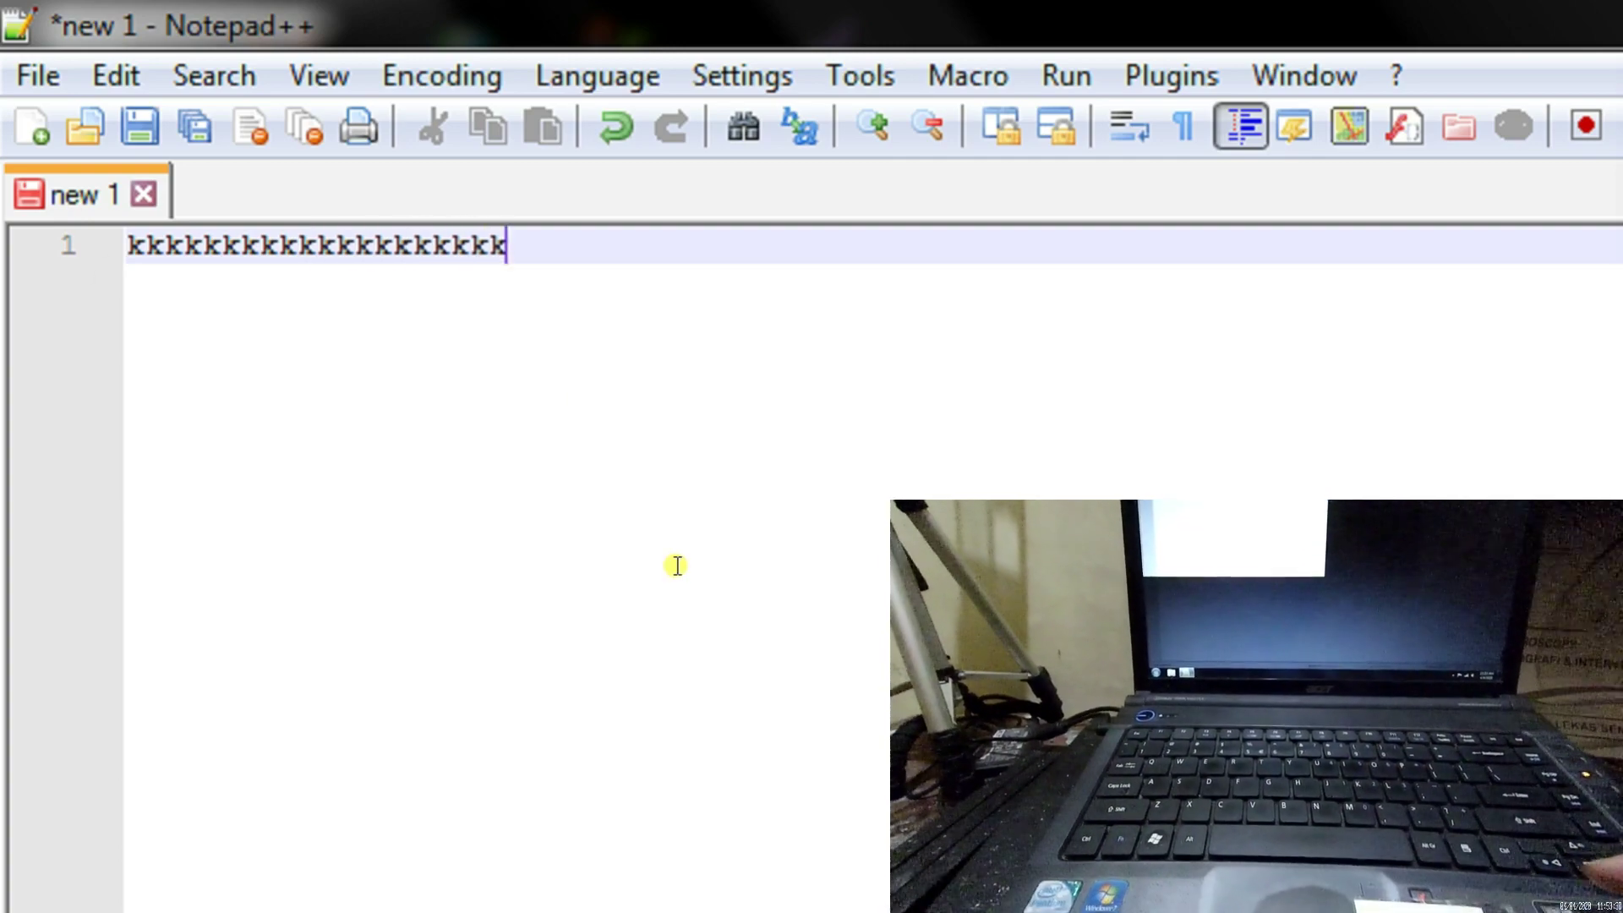